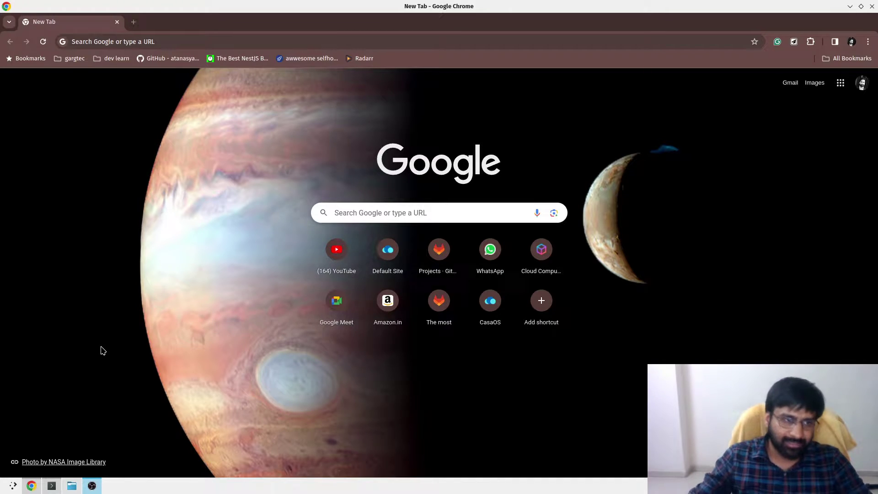
# Load the CasaOS dashboard at 192.168.1.50:90 using the autocompleted address
pyautogui.click(220, 37)
pyautogui.write('192')
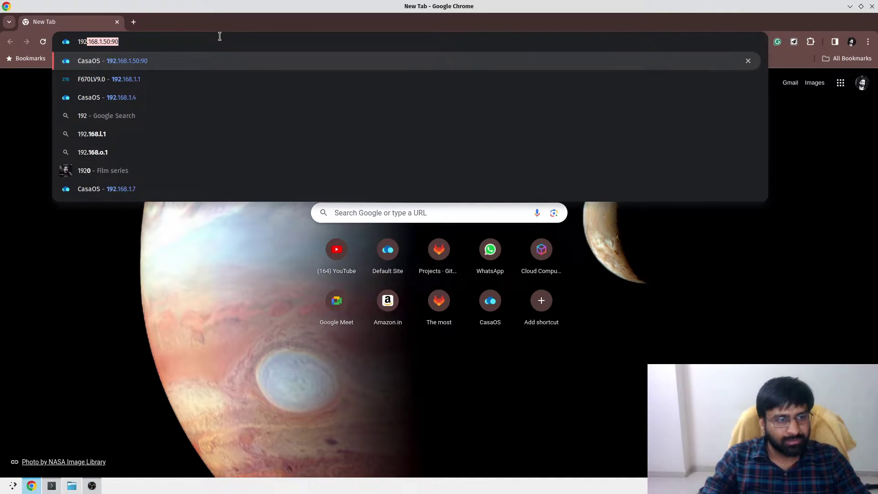
pyautogui.press('Return')
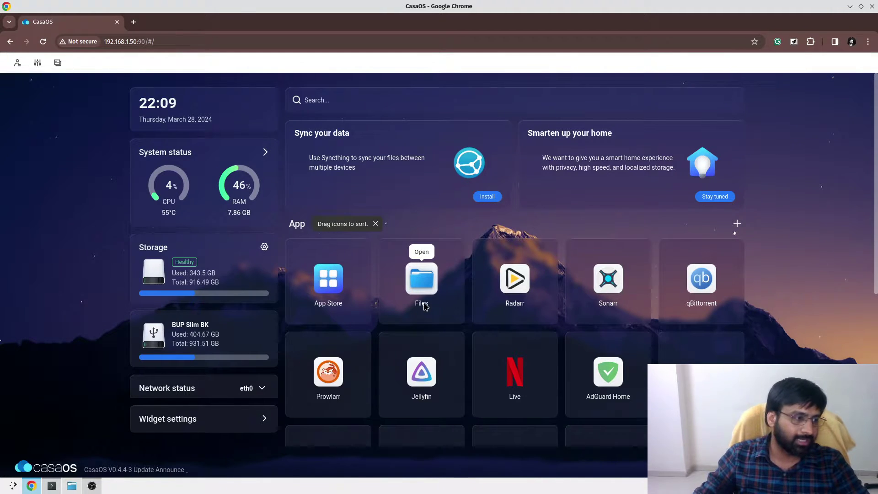
# In Files, open AdGuardHome.yaml from AppData/adguard-home/opt/adguardhome/conf
pyautogui.click(428, 283)
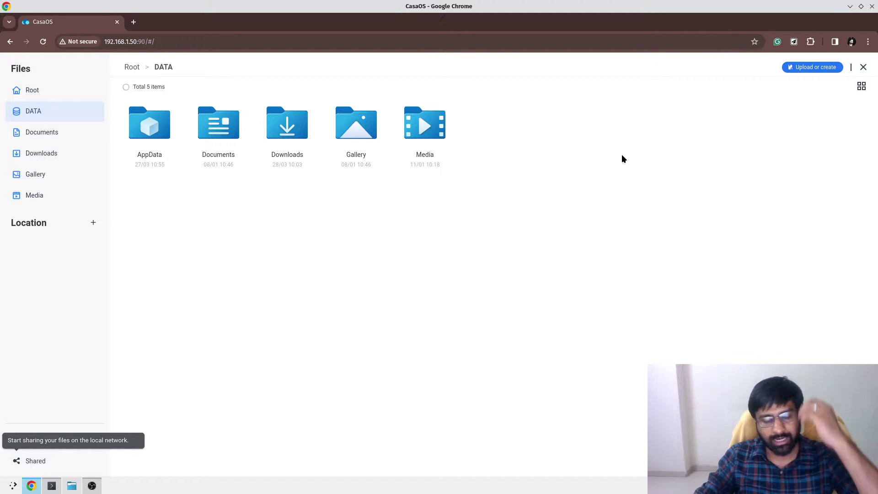
pyautogui.doubleClick(159, 134)
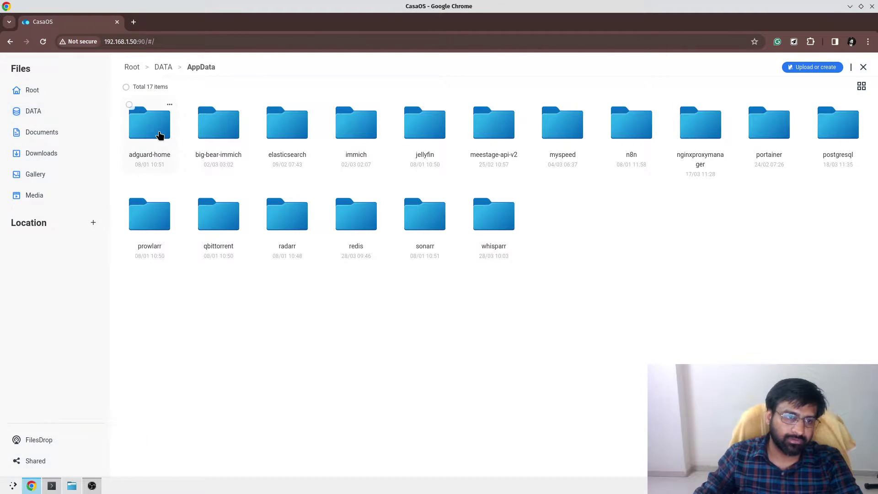
pyautogui.doubleClick(160, 134)
pyautogui.doubleClick(159, 134)
pyautogui.doubleClick(160, 134)
pyautogui.doubleClick(159, 134)
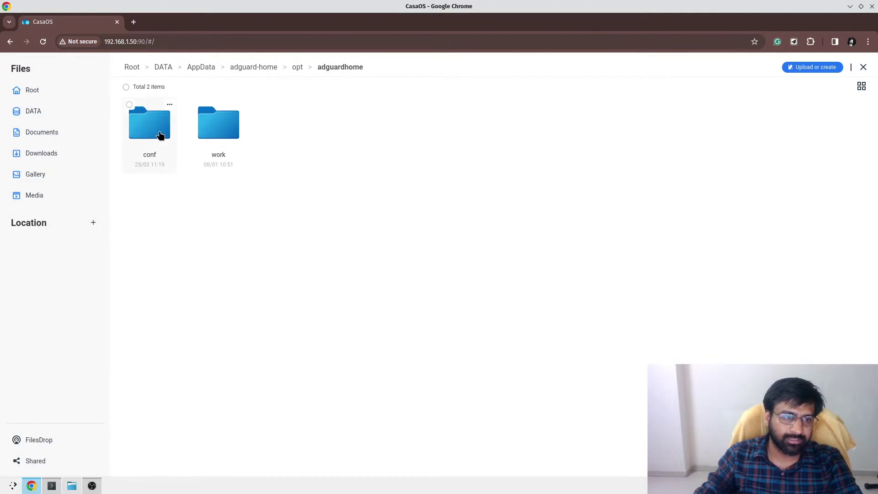
pyautogui.doubleClick(159, 134)
pyautogui.doubleClick(159, 134)
# Scroll through AdGuardHome.yaml, then close the editor and the file browser
pyautogui.scroll(-10, 535, 190)
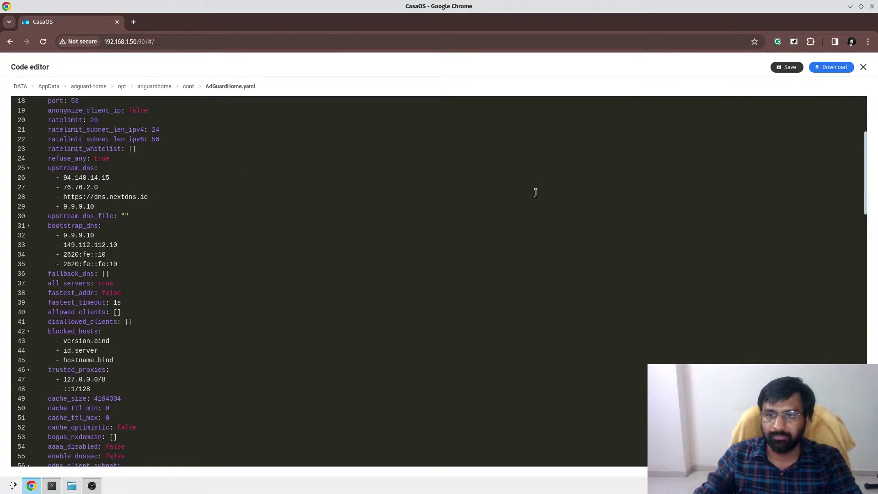
pyautogui.click(863, 68)
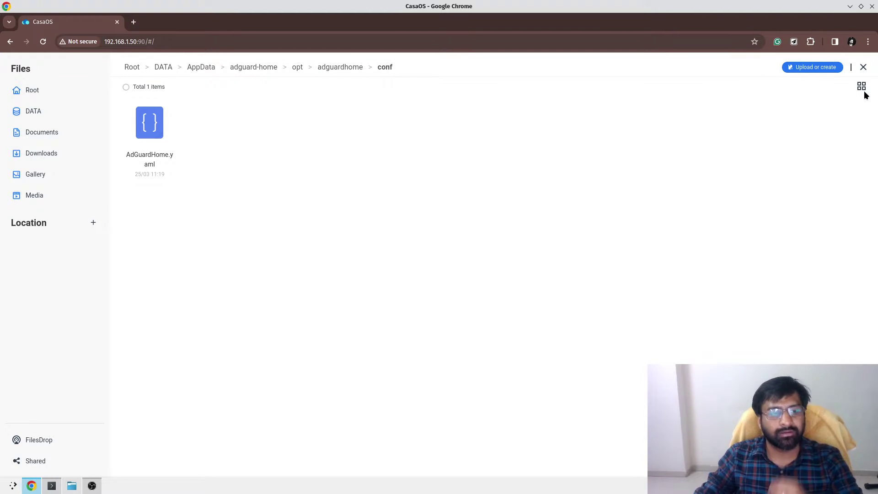
pyautogui.click(863, 67)
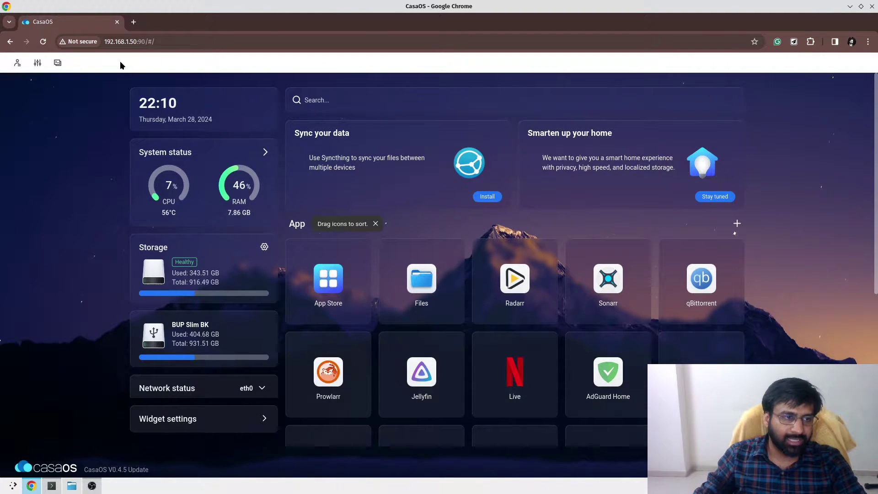
pyautogui.click(58, 63)
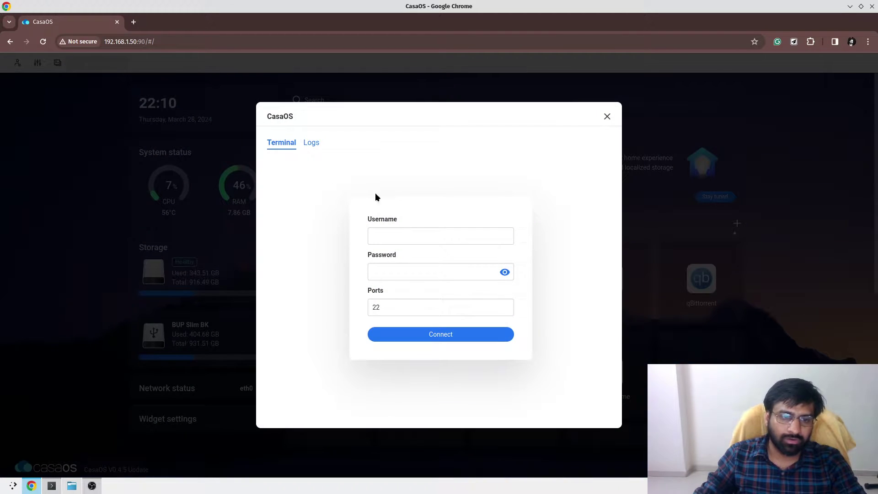
pyautogui.click(433, 236)
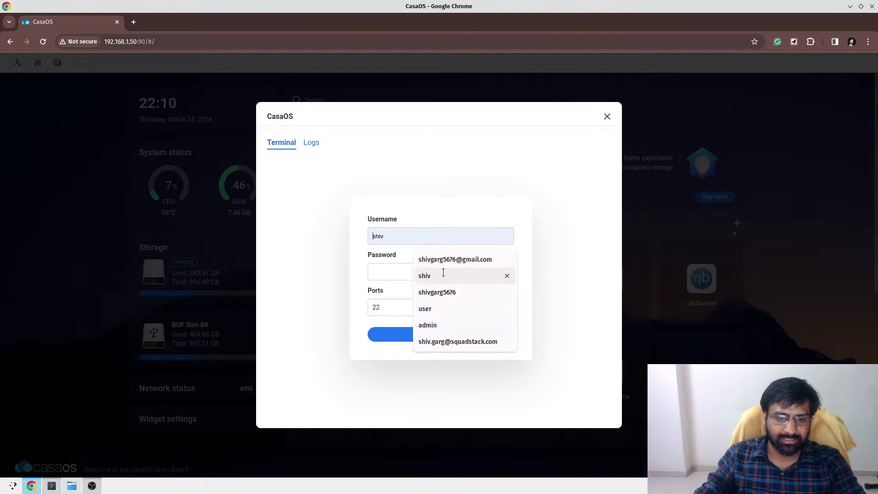
pyautogui.click(443, 274)
pyautogui.write('•••••')
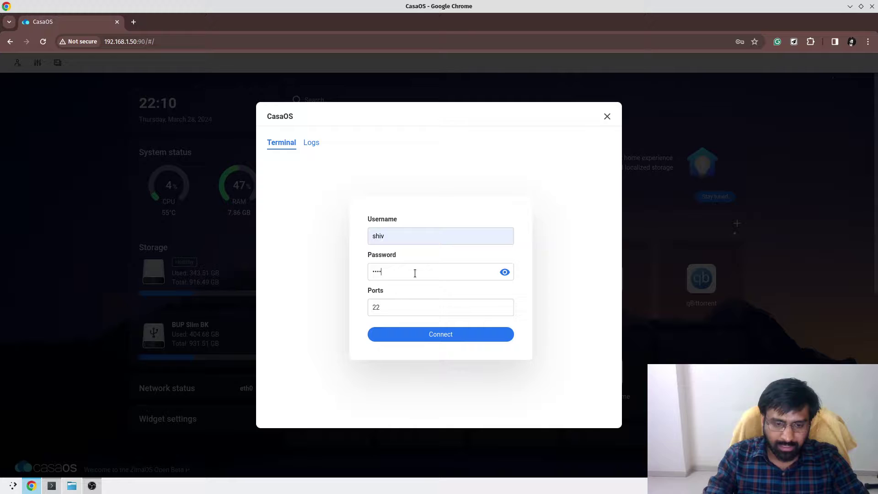
pyautogui.press('Return')
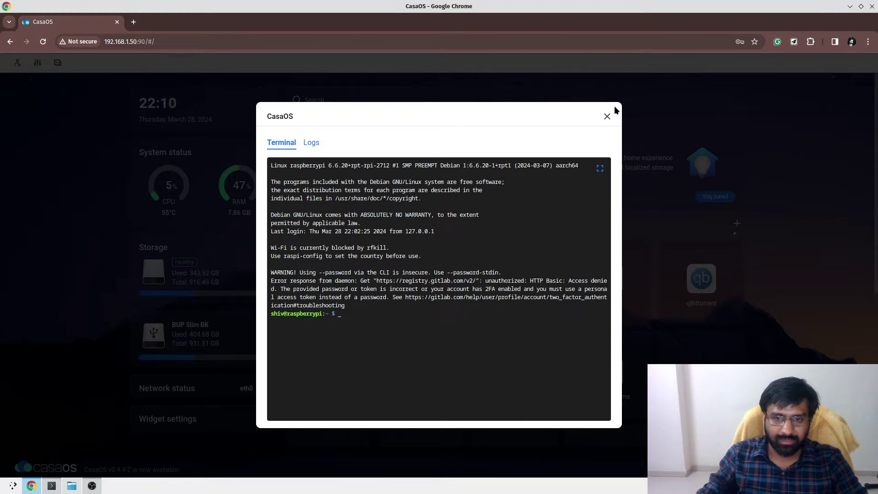
pyautogui.click(606, 116)
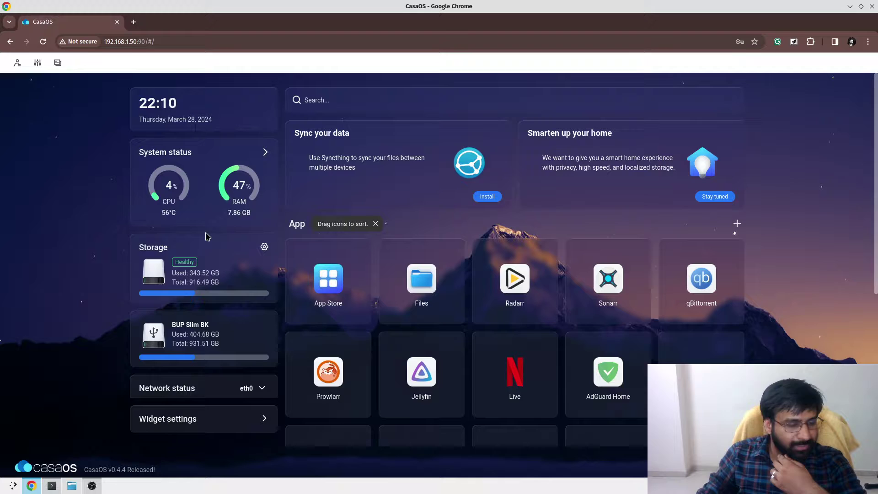
pyautogui.scroll(-2, 215, 256)
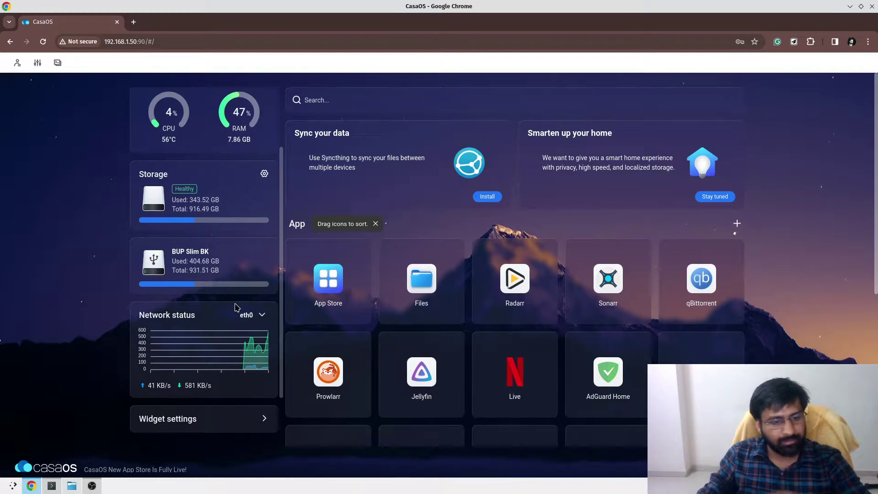
pyautogui.scroll(2, 224, 363)
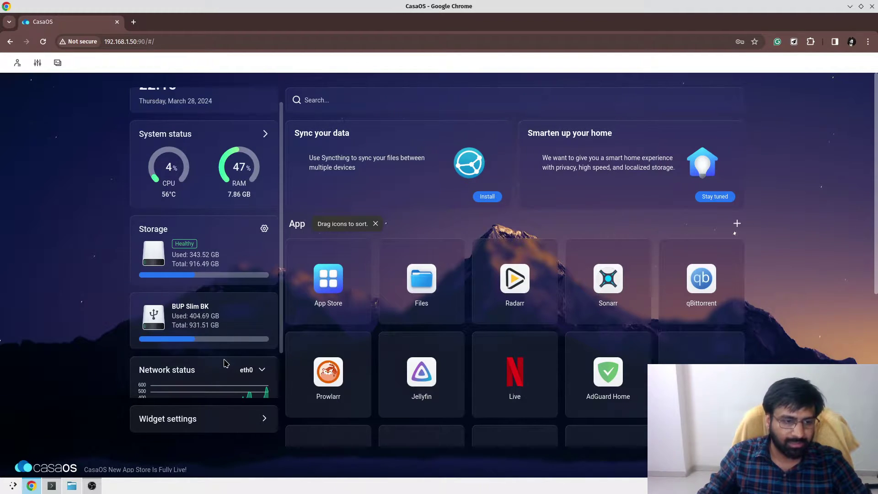
pyautogui.scroll(-2, 224, 363)
pyautogui.scroll(2, 222, 352)
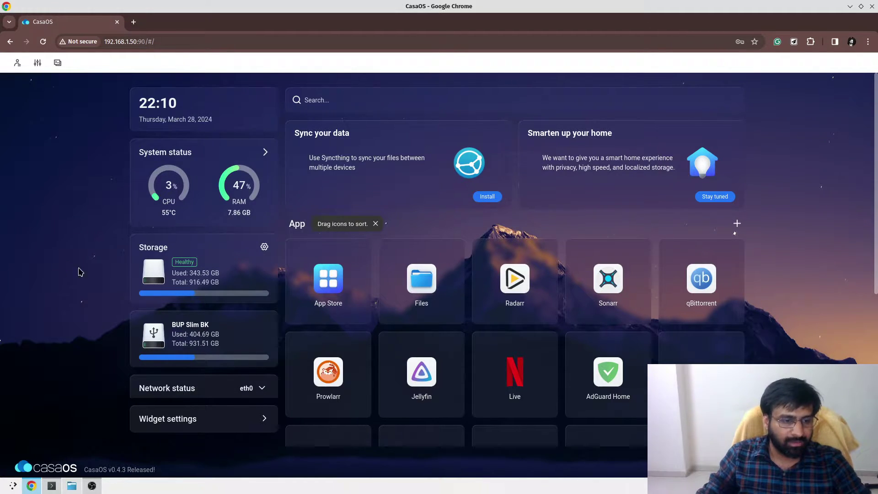
pyautogui.click(265, 152)
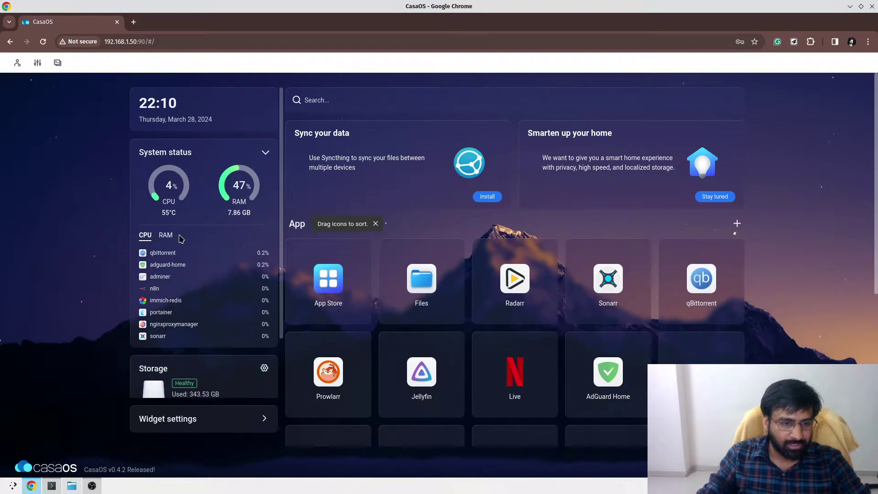
pyautogui.scroll(-5, 201, 311)
pyautogui.scroll(5, 197, 229)
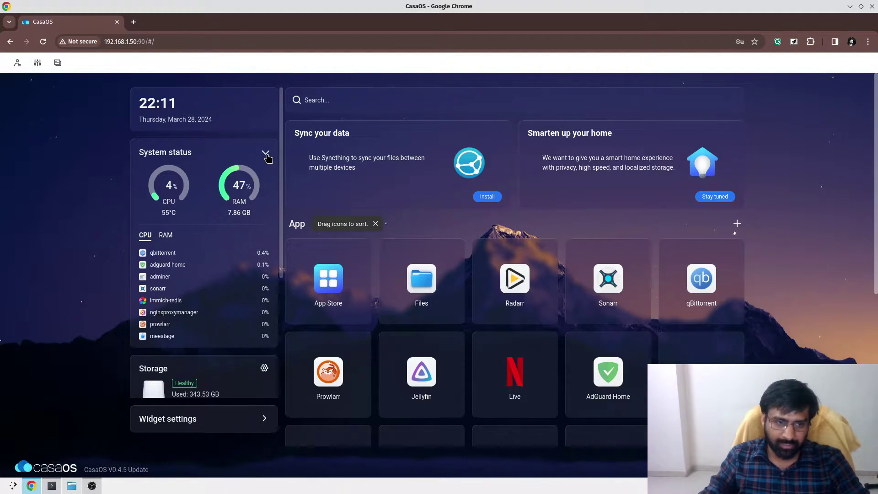
pyautogui.click(266, 153)
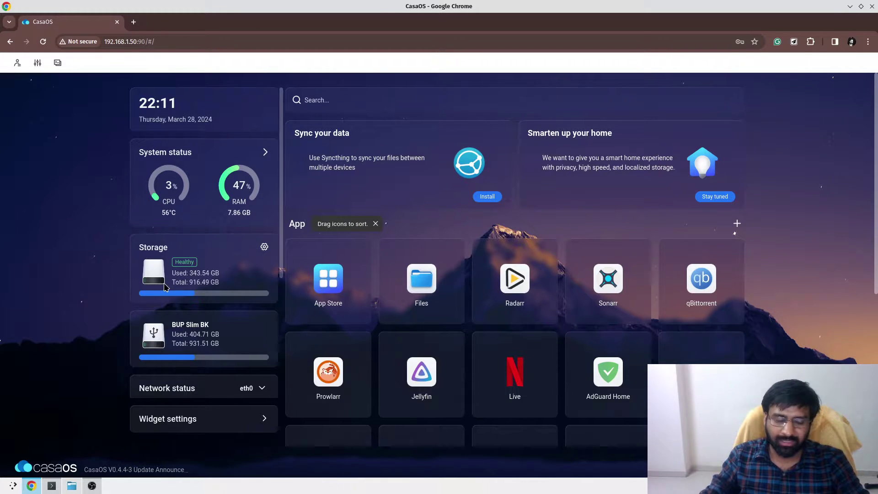
pyautogui.scroll(-2, 165, 287)
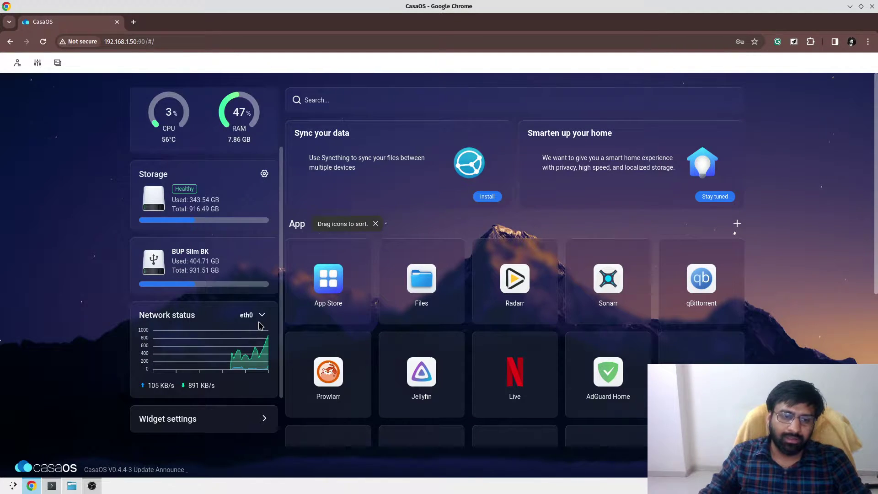
pyautogui.scroll(-3, 441, 319)
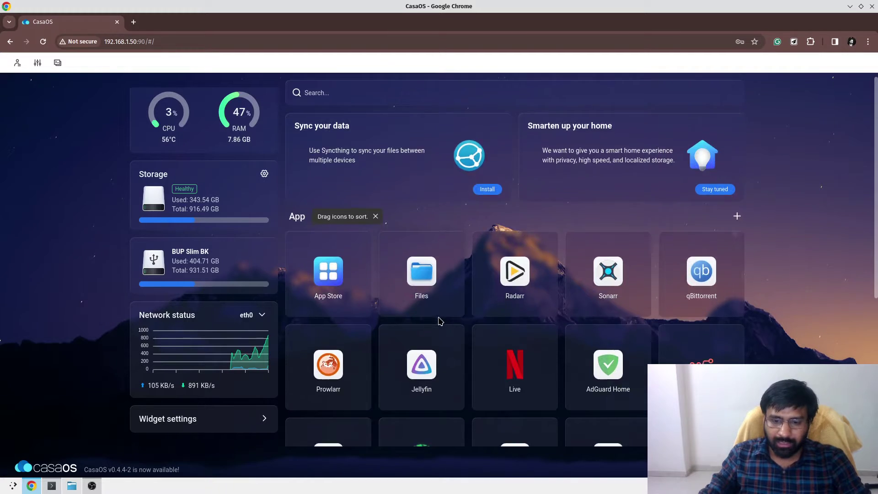
pyautogui.scroll(3, 440, 319)
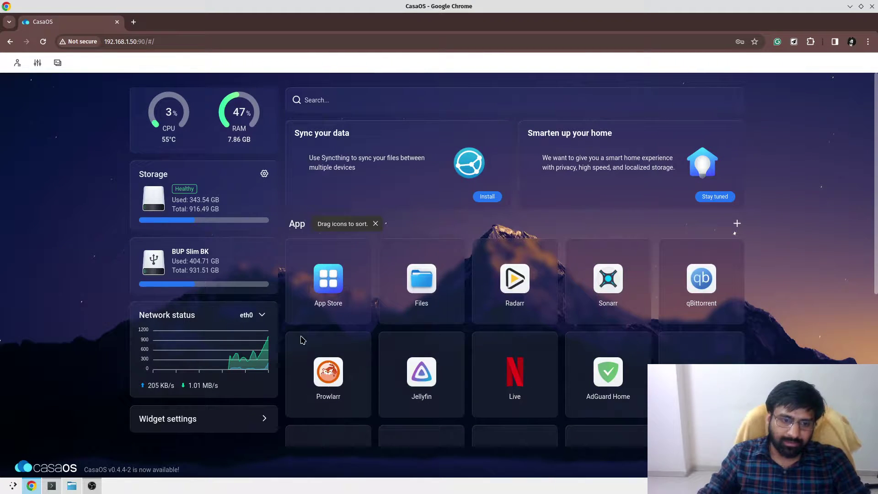
# Browse the App Store's 179 apps, then close it back to the dashboard
pyautogui.click(332, 285)
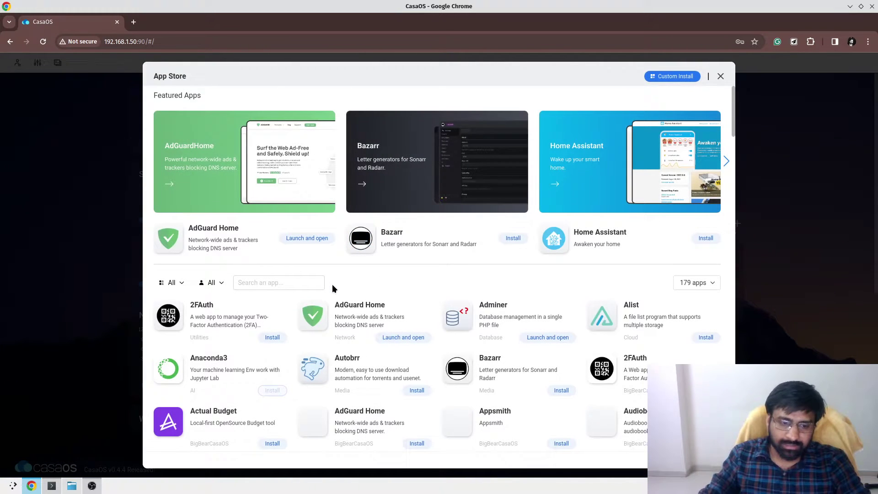
pyautogui.scroll(-6, 299, 289)
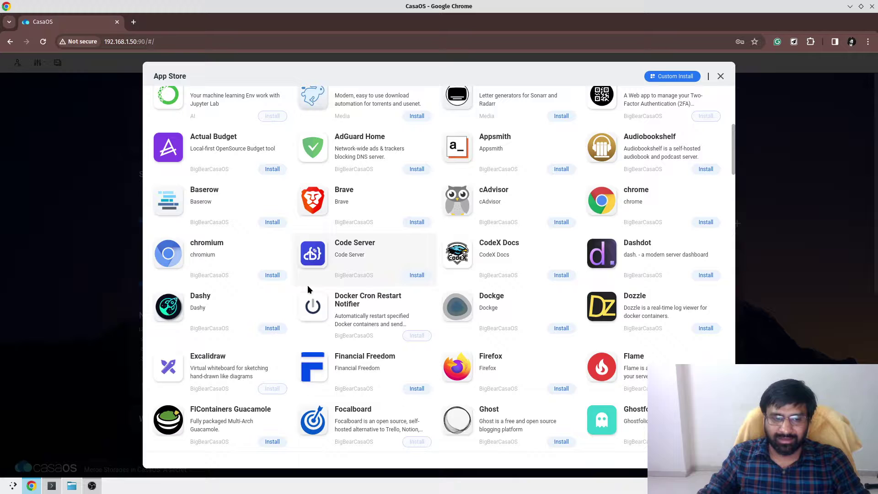
pyautogui.scroll(5, 307, 289)
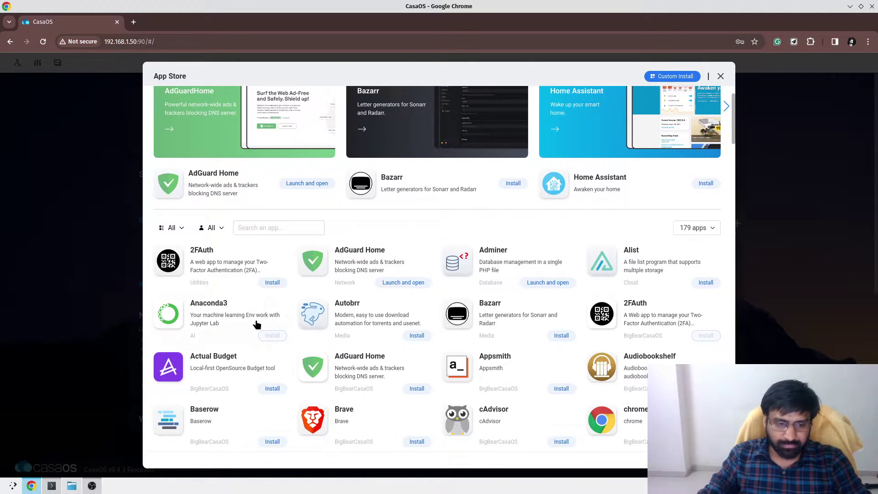
pyautogui.scroll(-2, 273, 327)
pyautogui.scroll(-2, 273, 327)
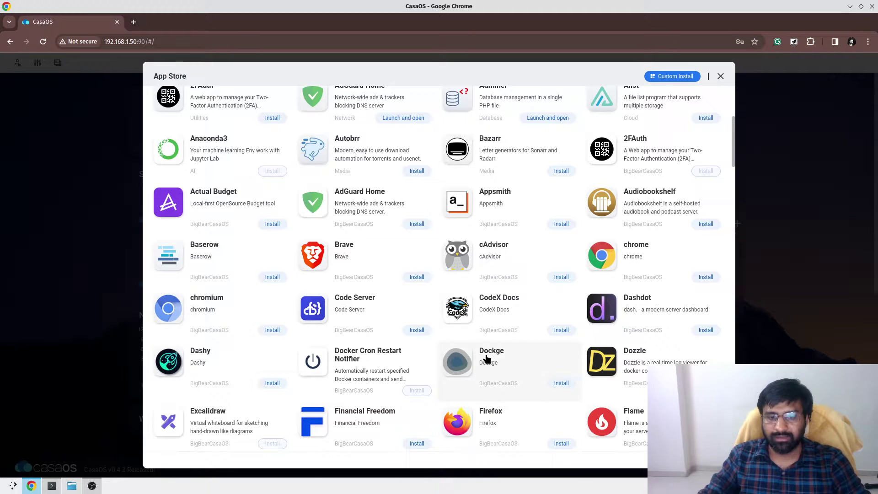
pyautogui.scroll(5, 677, 270)
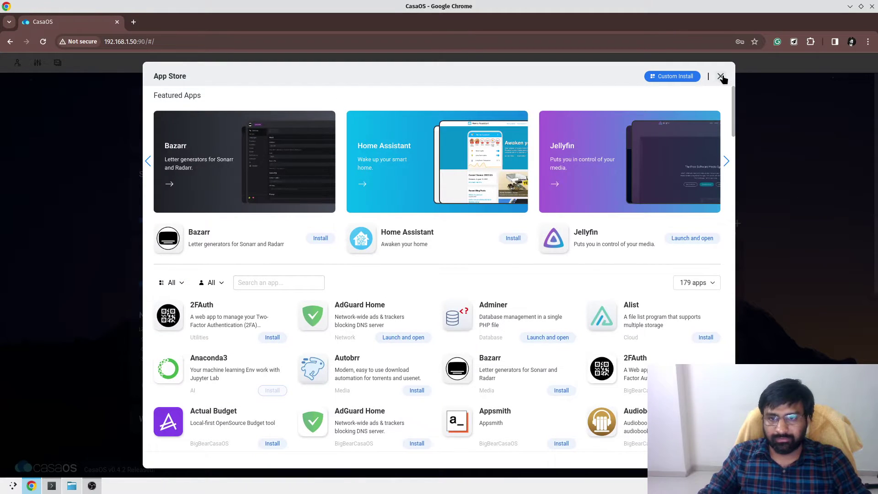
pyautogui.click(720, 76)
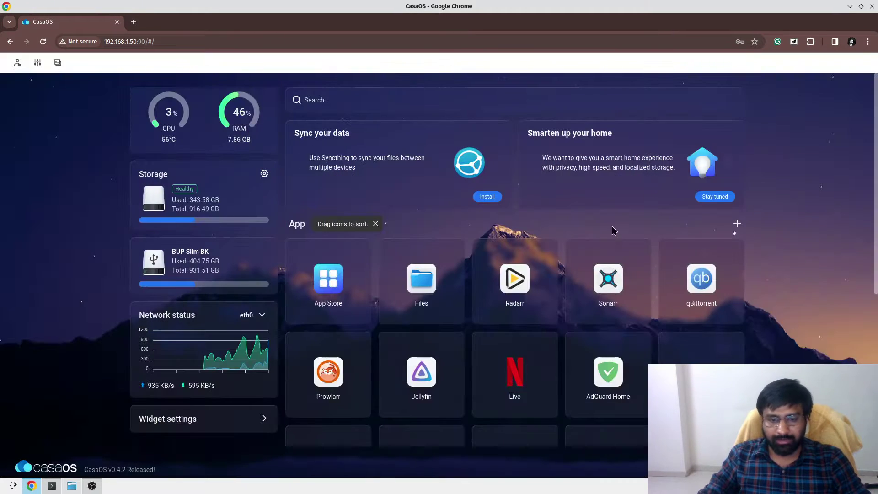
pyautogui.click(736, 224)
pyautogui.click(733, 243)
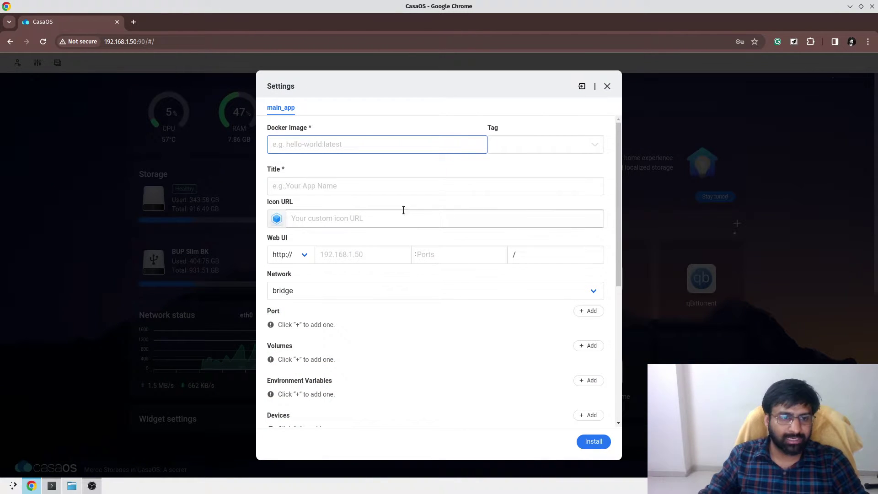
pyautogui.scroll(-1, 396, 342)
pyautogui.scroll(-3, 395, 341)
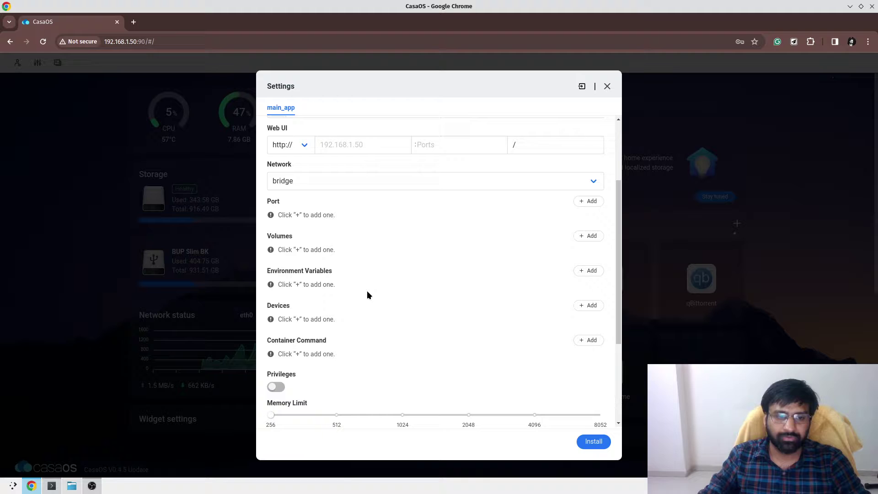
pyautogui.scroll(-2, 364, 290)
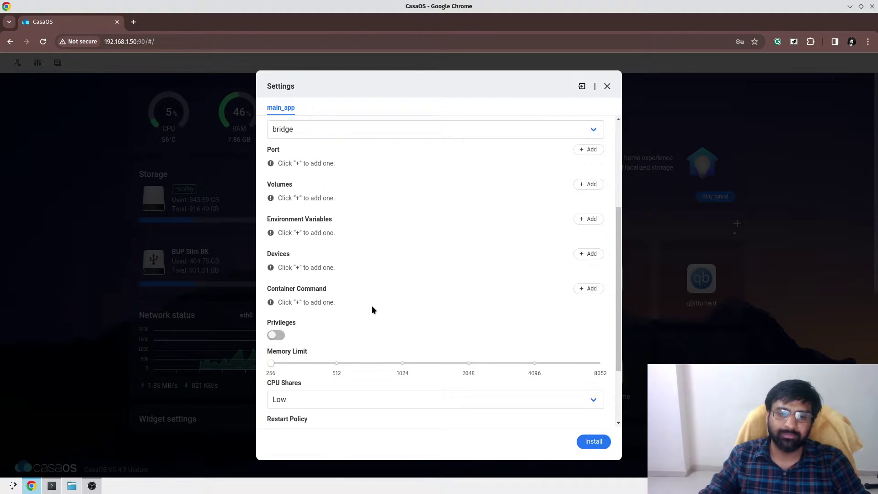
pyautogui.scroll(-3, 373, 307)
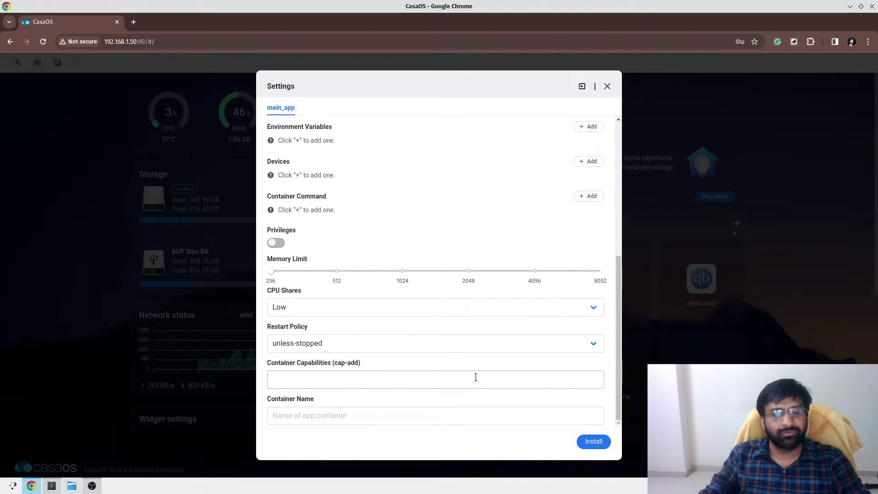
pyautogui.press('Escape')
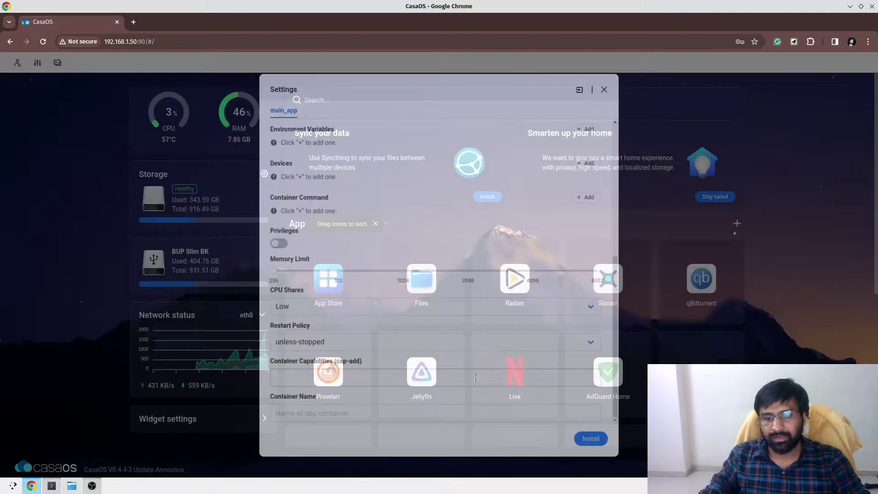
pyautogui.scroll(-5, 520, 334)
pyautogui.click(736, 275)
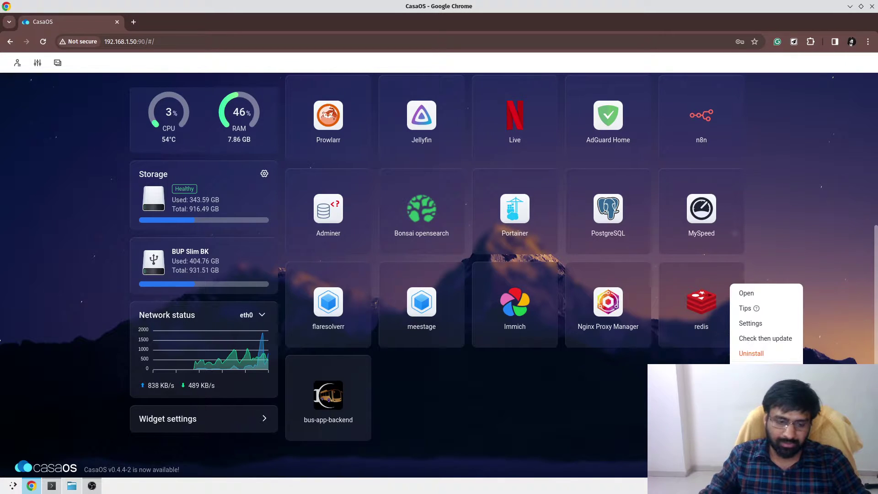
pyautogui.press('Escape')
pyautogui.scroll(5, 735, 233)
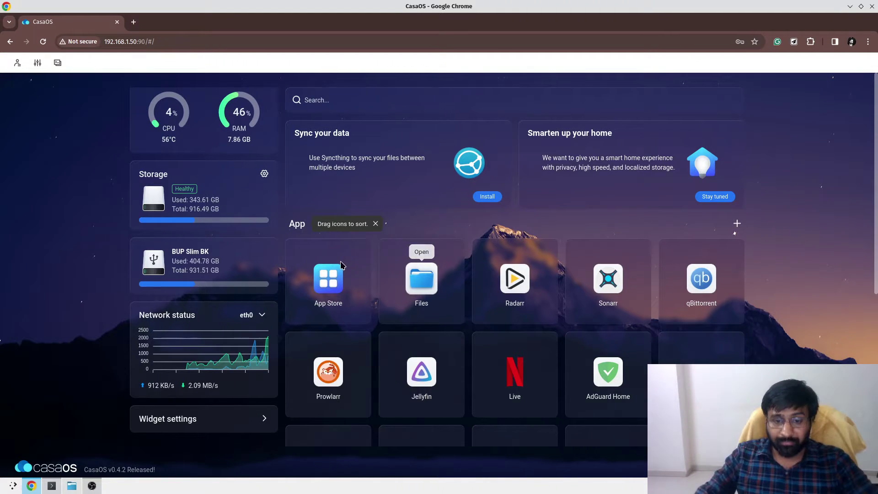
pyautogui.scroll(-5, 573, 264)
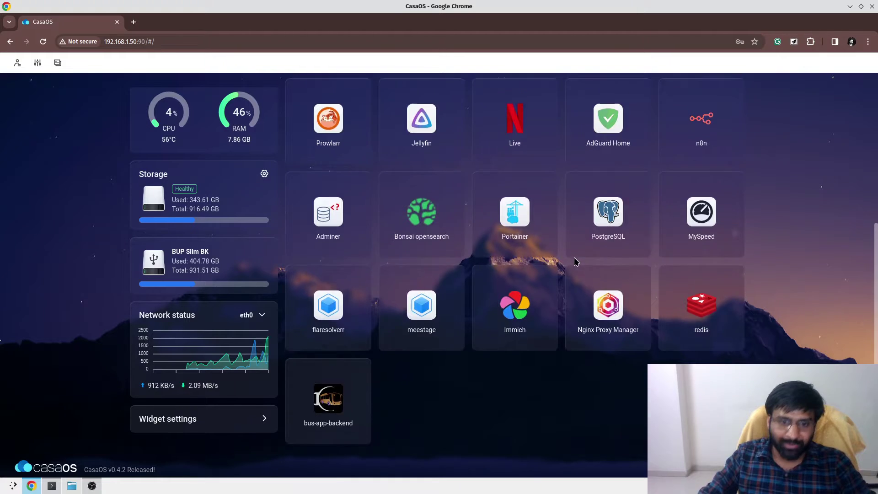
pyautogui.scroll(5, 574, 261)
pyautogui.scroll(-3, 577, 295)
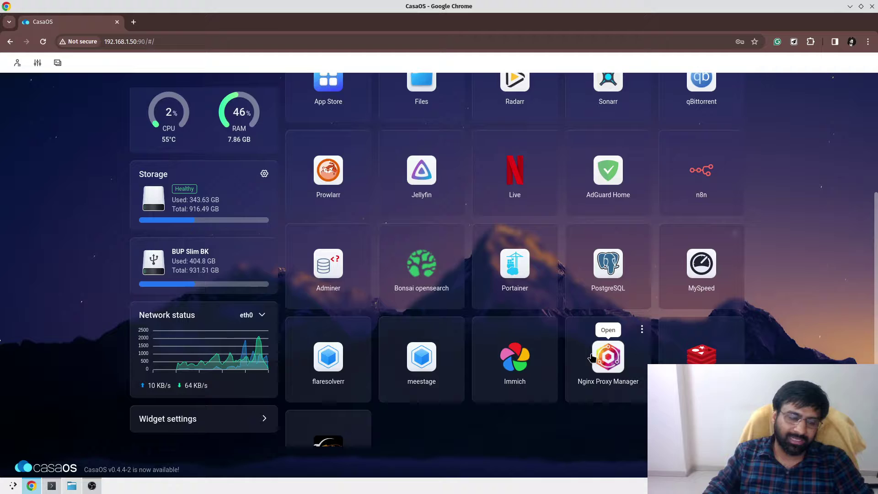
pyautogui.scroll(4, 592, 357)
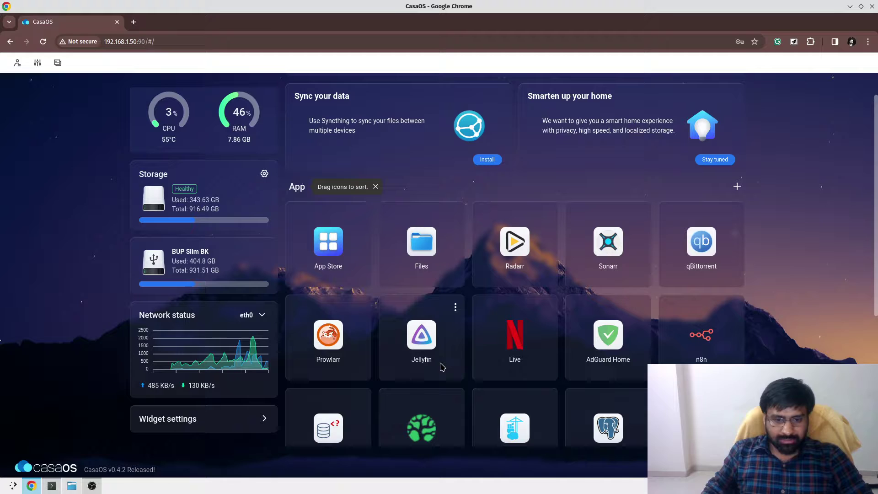
pyautogui.scroll(-3, 409, 316)
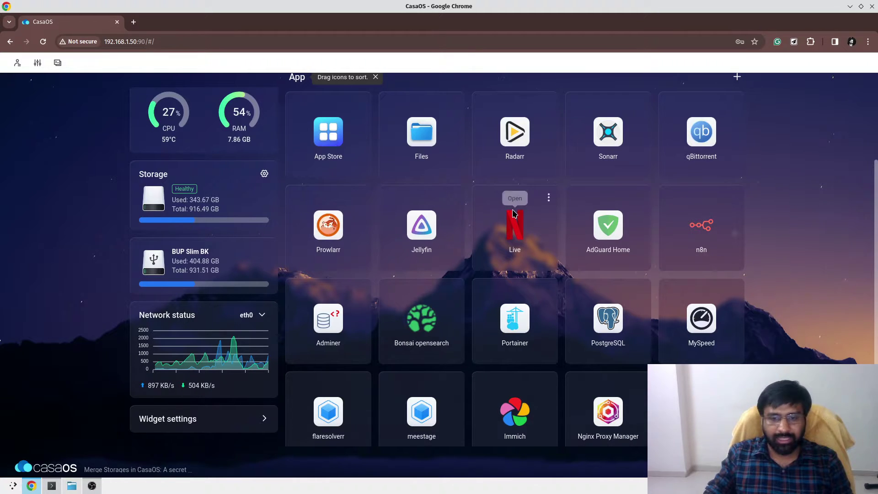
# Launch AdGuard Home, look over its General and DNS settings, then return to its dashboard
pyautogui.click(598, 228)
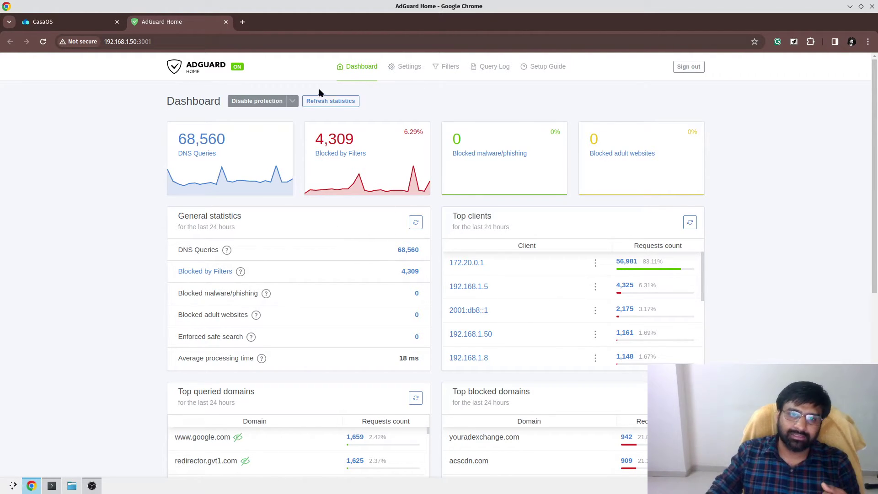
pyautogui.moveTo(407, 78)
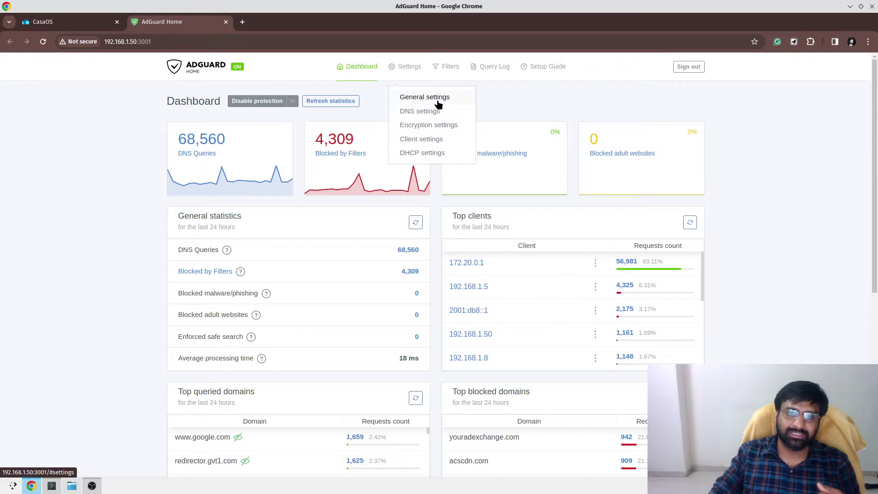
pyautogui.click(425, 98)
pyautogui.moveTo(399, 73)
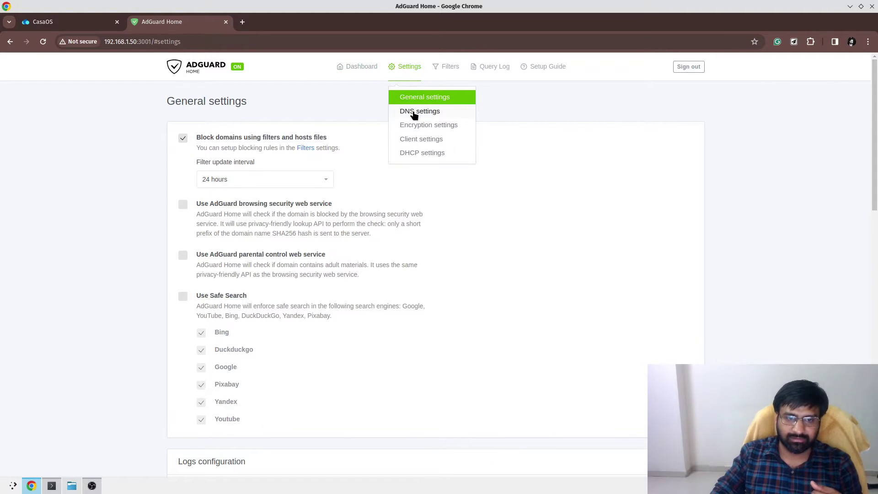
pyautogui.click(417, 111)
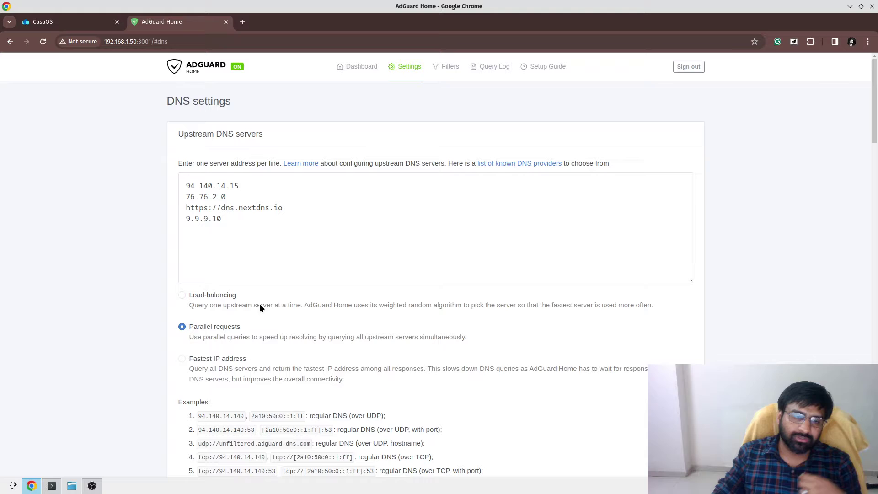
pyautogui.tripleClick(221, 132)
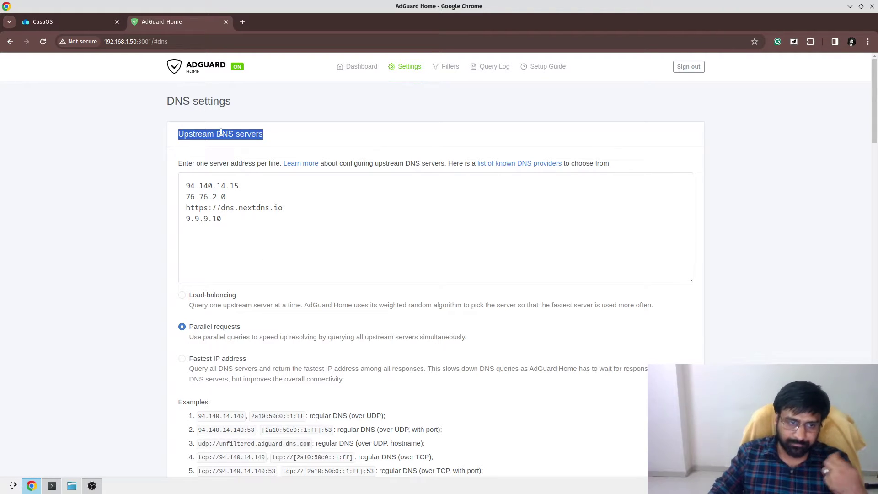
pyautogui.click(351, 67)
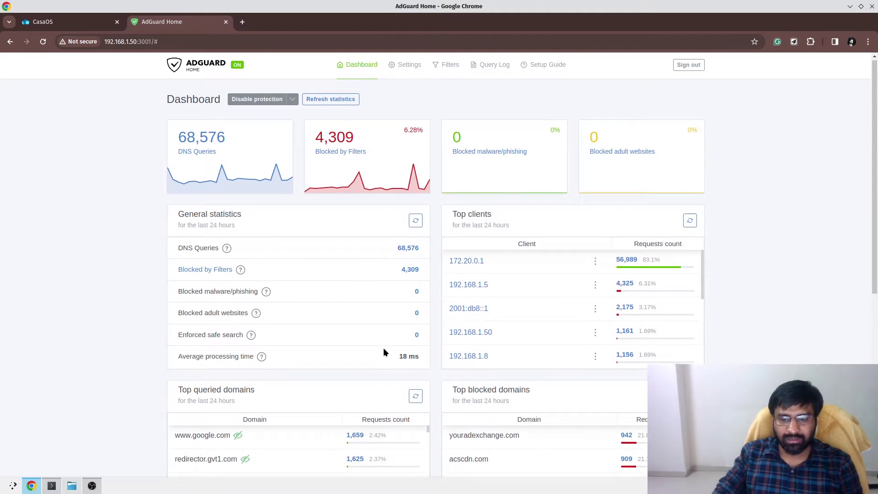
pyautogui.scroll(-4, 384, 350)
pyautogui.scroll(3, 453, 295)
pyautogui.scroll(1, 453, 297)
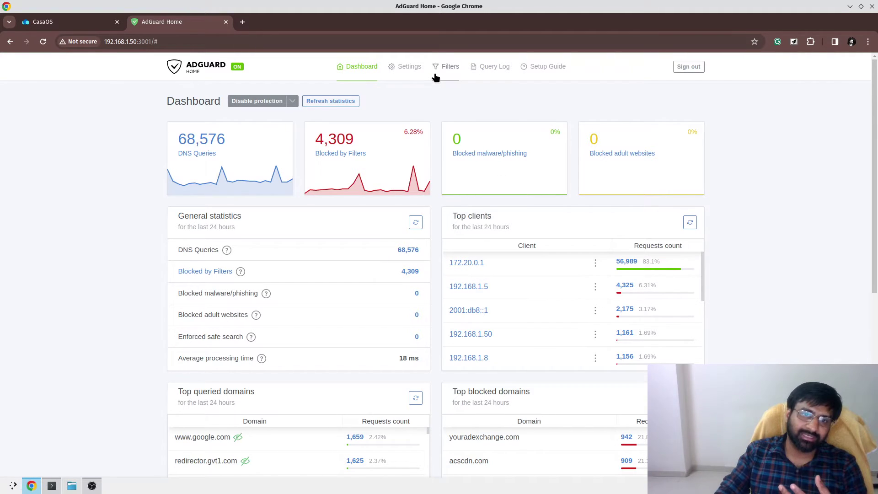
pyautogui.moveTo(436, 78)
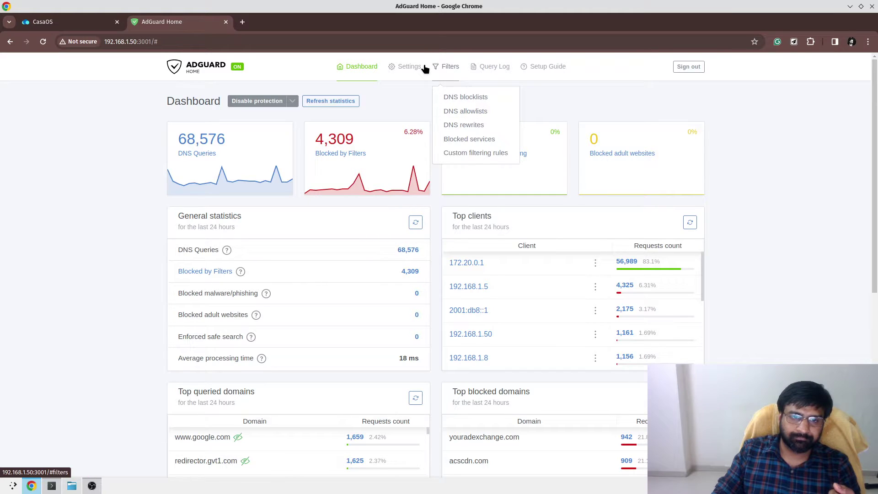
# Check AdGuard Home's upstream DNS servers under DNS settings, then close its tab
pyautogui.moveTo(410, 68)
pyautogui.moveTo(420, 112); pyautogui.dragTo(411, 114)
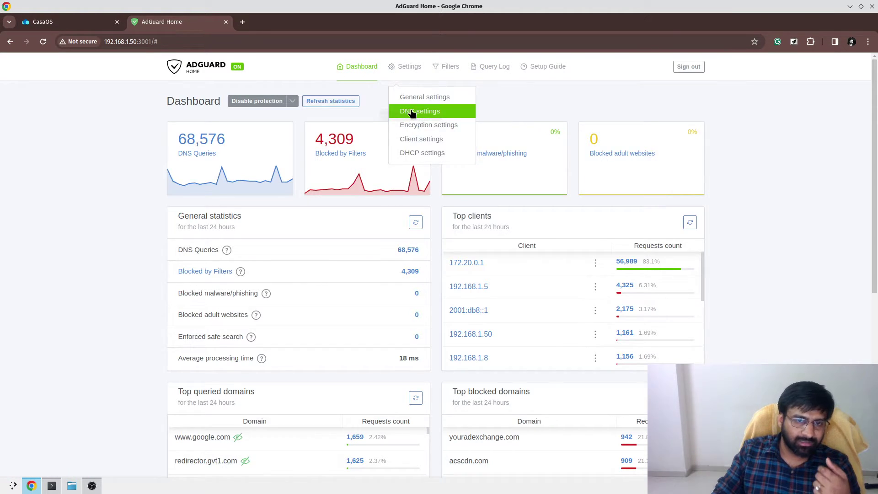
pyautogui.click(411, 114)
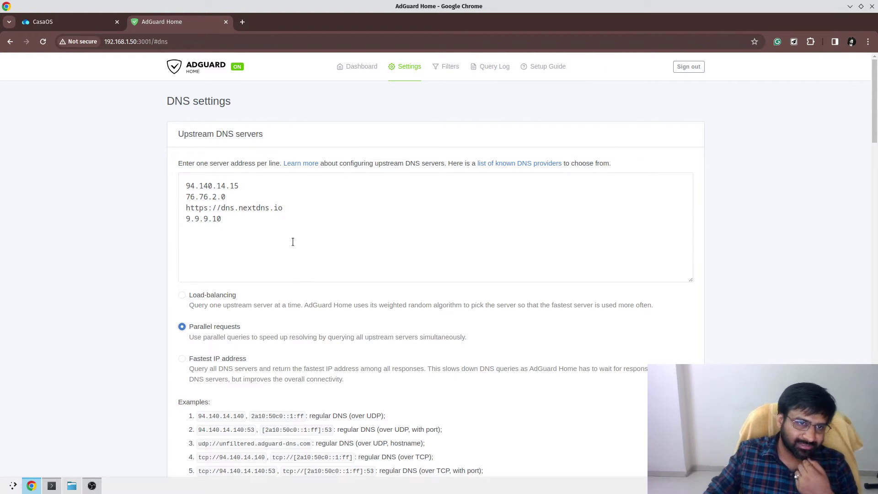
pyautogui.click(225, 22)
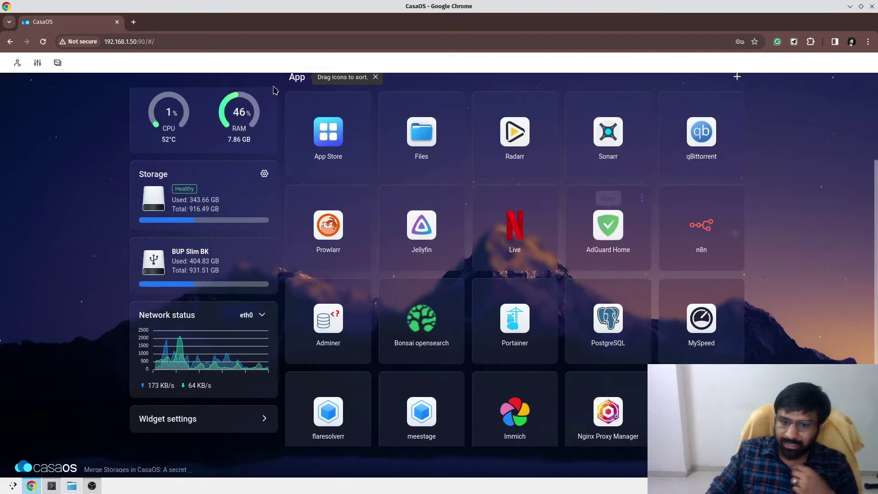
pyautogui.click(697, 228)
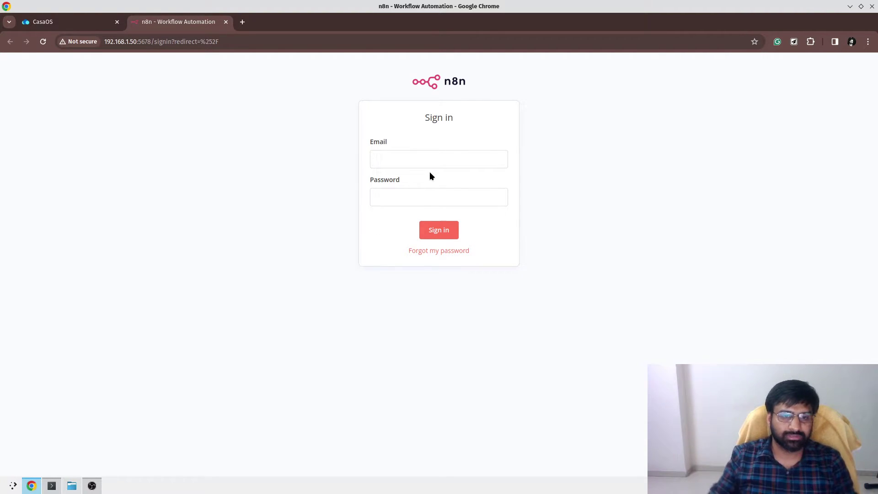
pyautogui.click(228, 24)
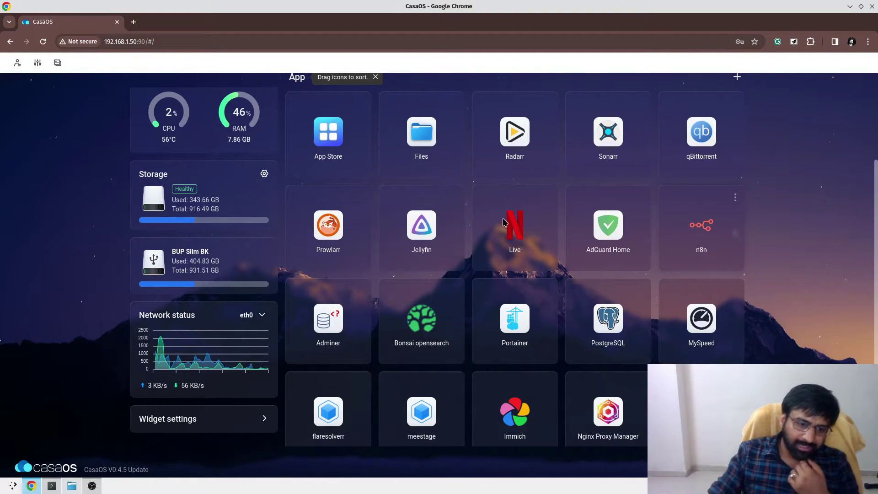
# Launch Adminer's login page in a new tab and return to the CasaOS tab
pyautogui.click(330, 330)
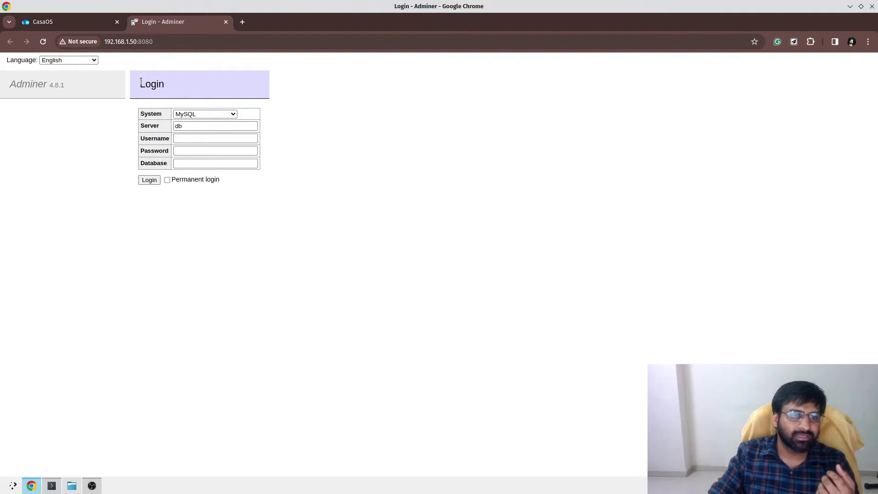
pyautogui.click(46, 22)
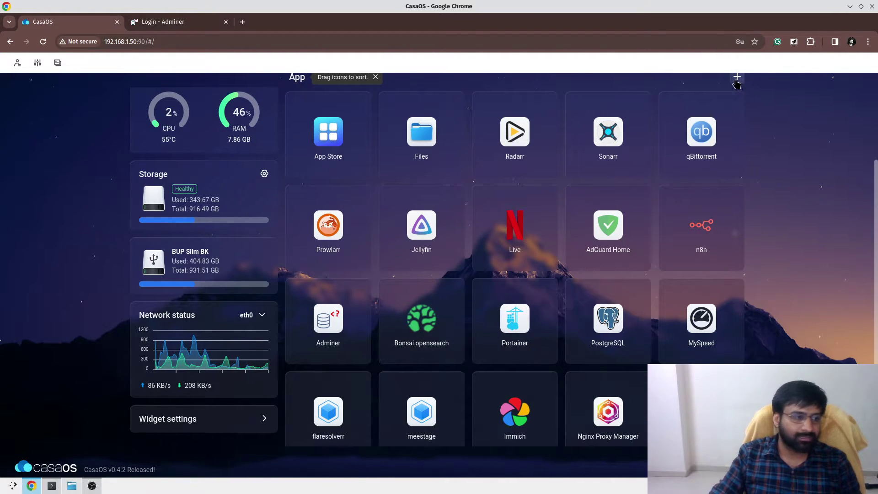
pyautogui.click(423, 322)
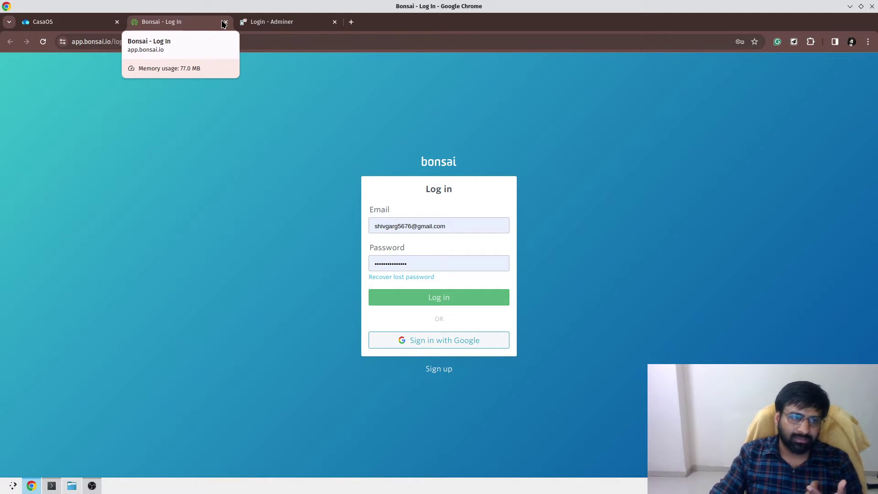
pyautogui.click(226, 22)
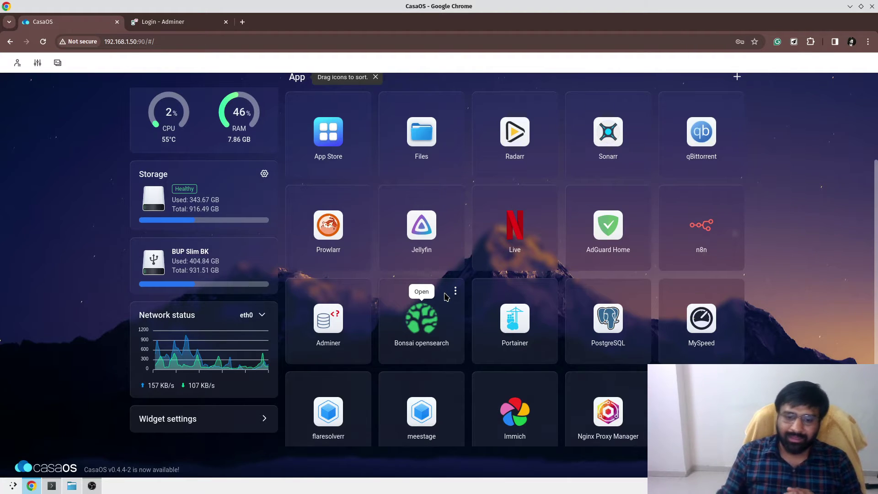
# Launch Portainer and sign in with the browser's saved login
pyautogui.click(521, 312)
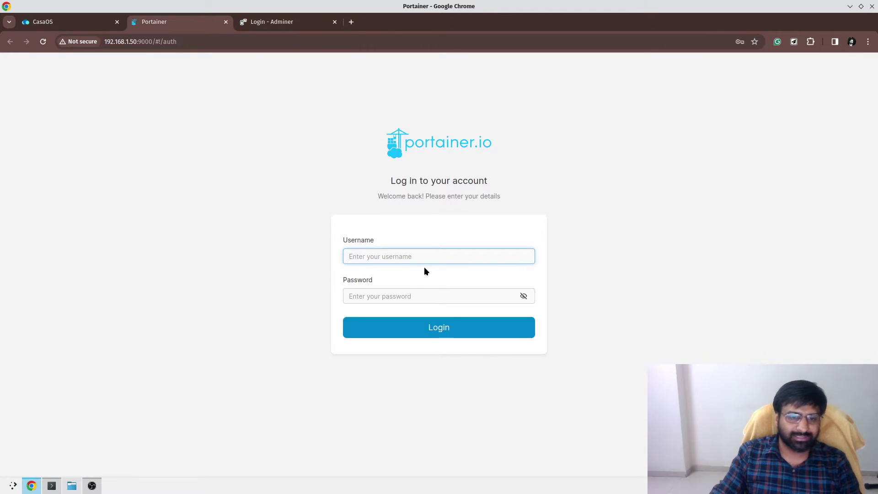
pyautogui.click(422, 255)
pyautogui.click(439, 280)
pyautogui.click(460, 331)
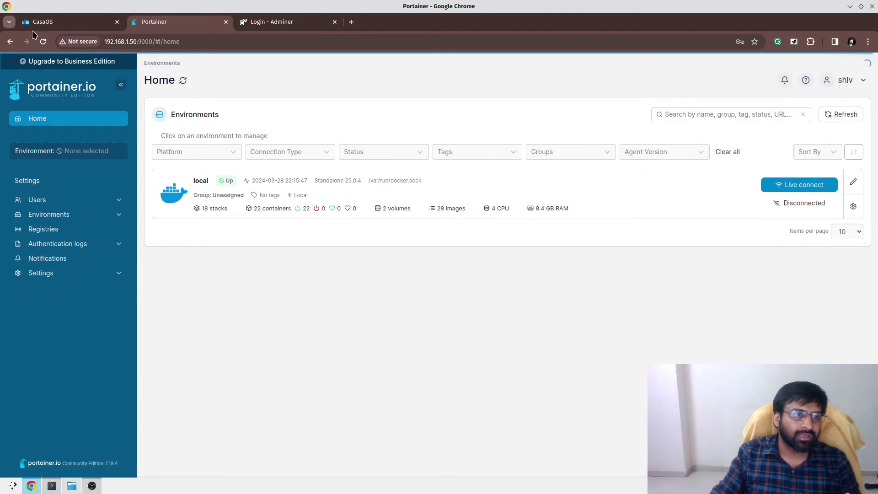
# Review qBittorrent's container settings and log output in CasaOS, then close both dialogs
pyautogui.click(89, 24)
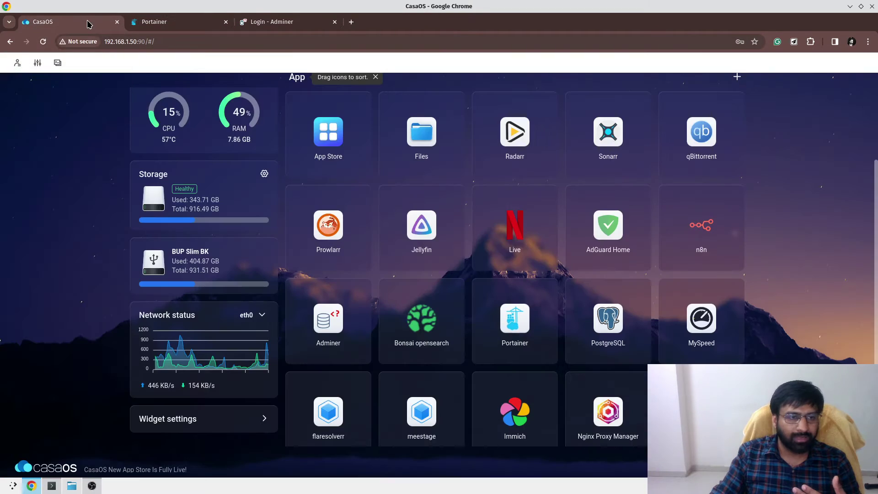
pyautogui.scroll(3, 680, 133)
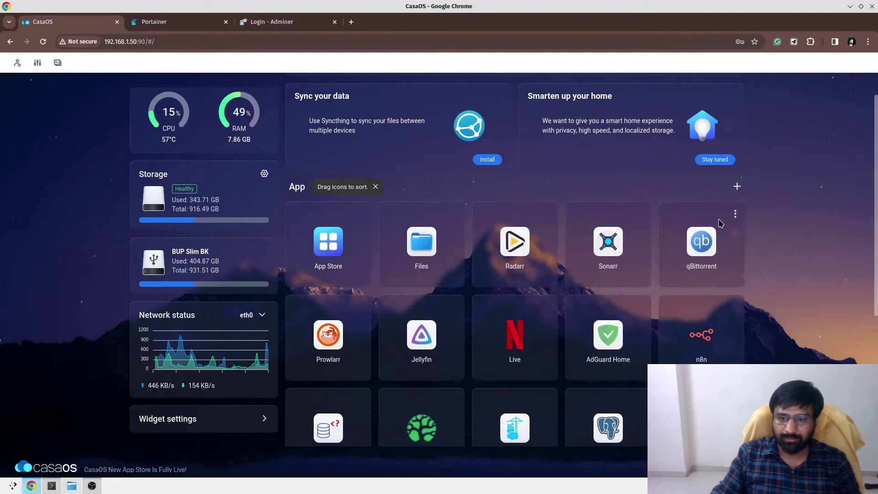
pyautogui.click(736, 214)
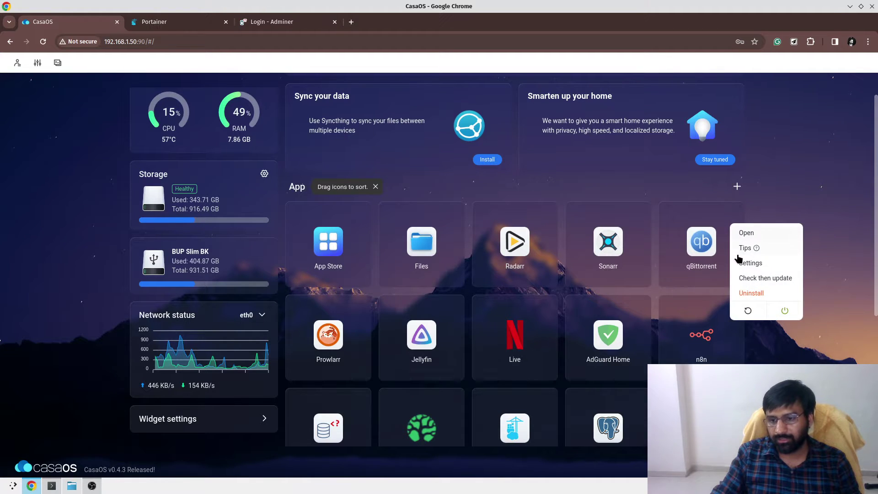
pyautogui.click(742, 261)
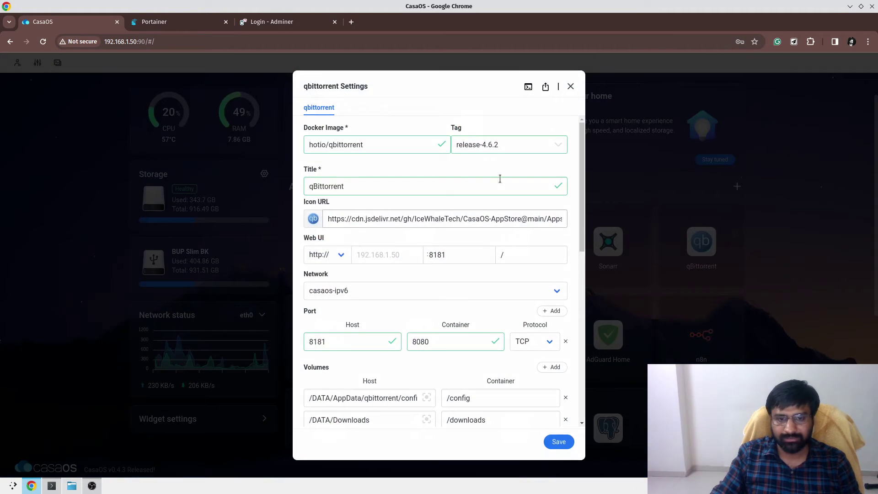
pyautogui.click(529, 87)
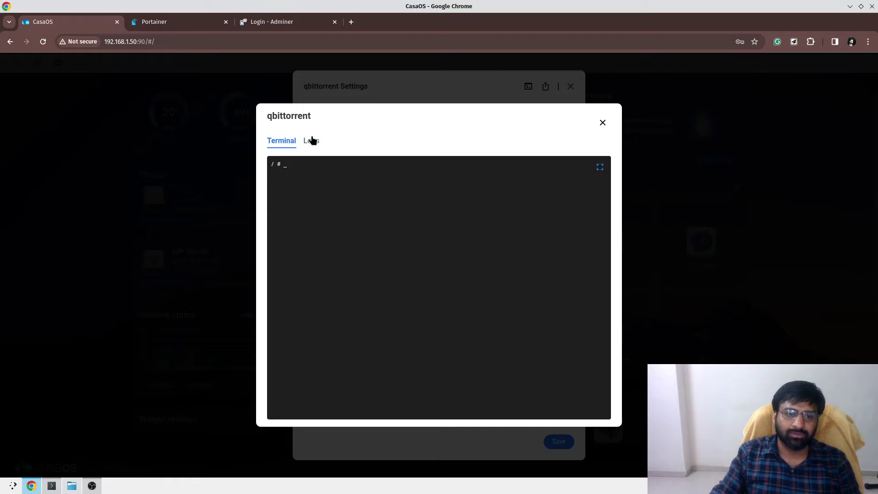
pyautogui.click(313, 141)
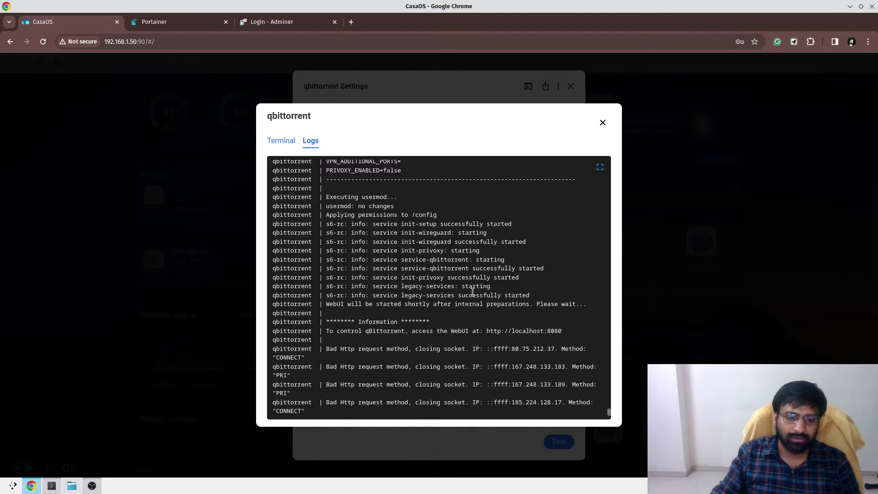
pyautogui.click(604, 124)
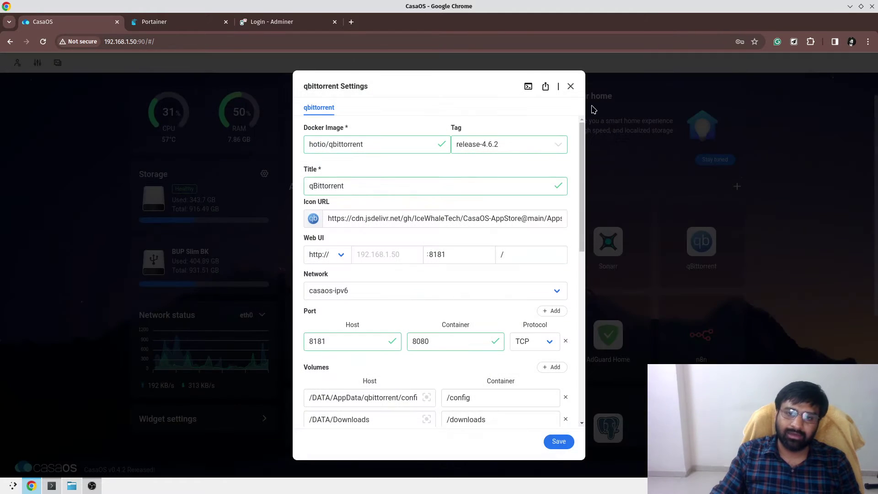
pyautogui.click(571, 87)
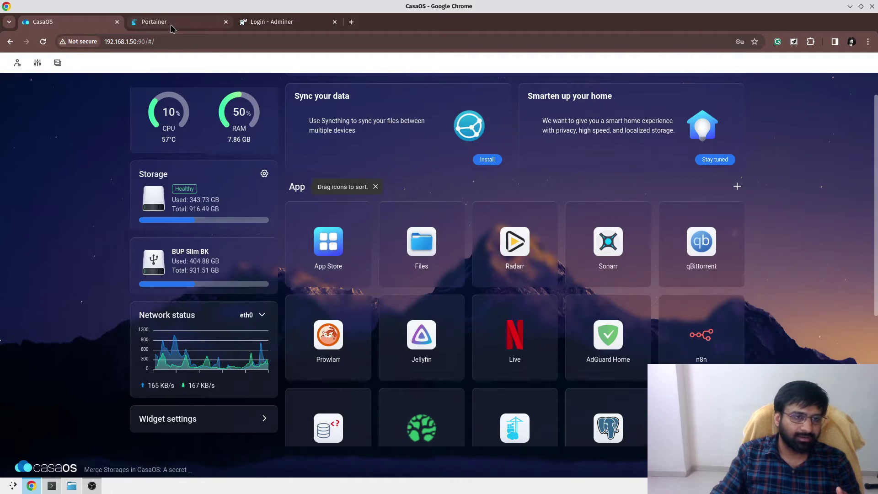
# In Portainer's local environment, browse the stacks, containers and images lists
pyautogui.click(161, 20)
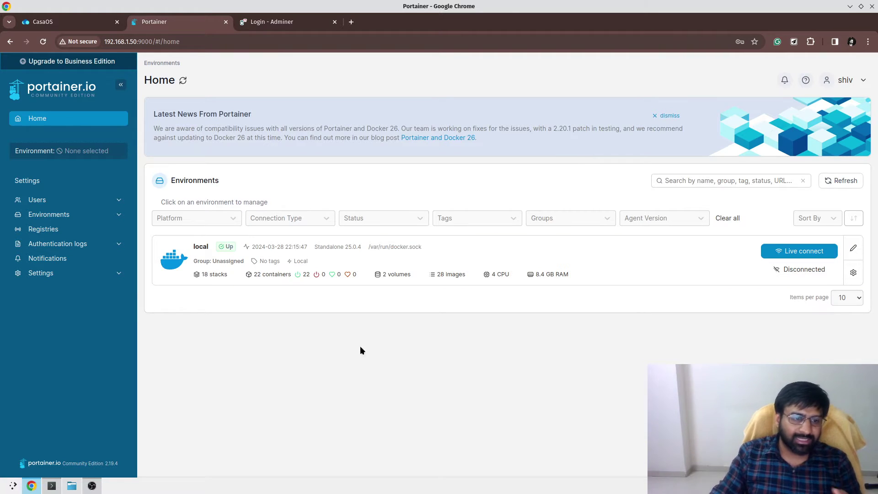
pyautogui.click(166, 265)
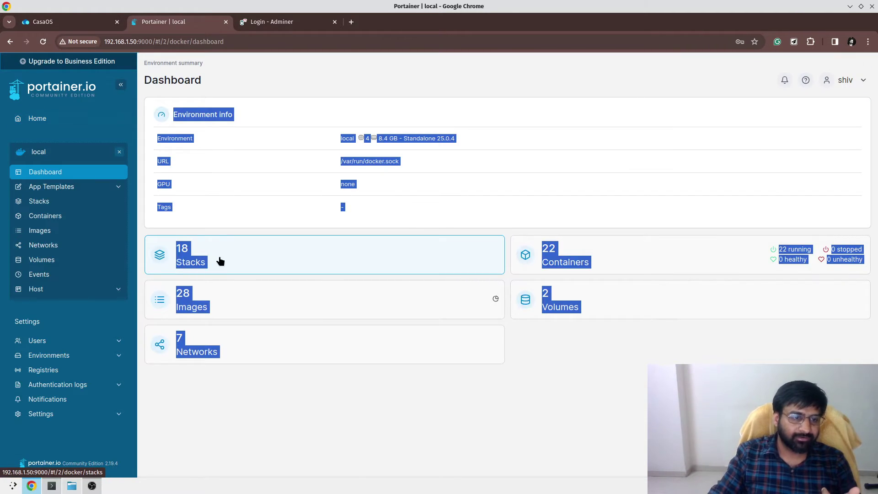
pyautogui.click(219, 259)
pyautogui.scroll(-3, 219, 263)
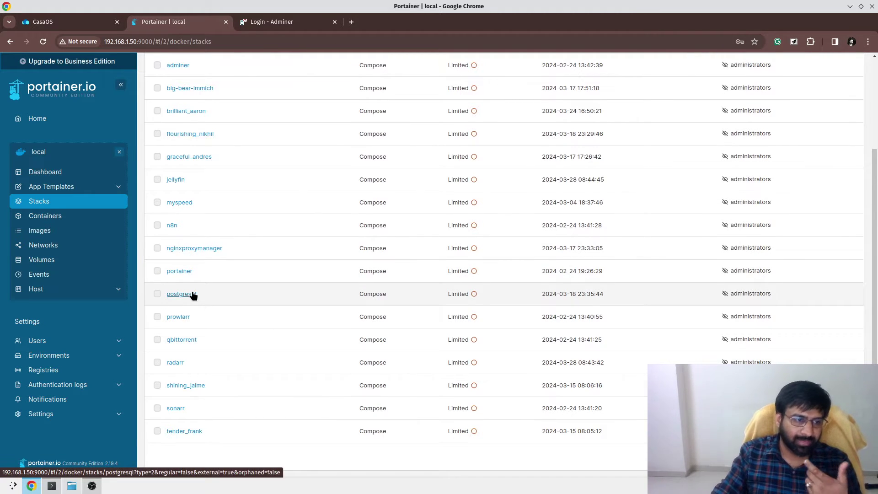
pyautogui.click(88, 218)
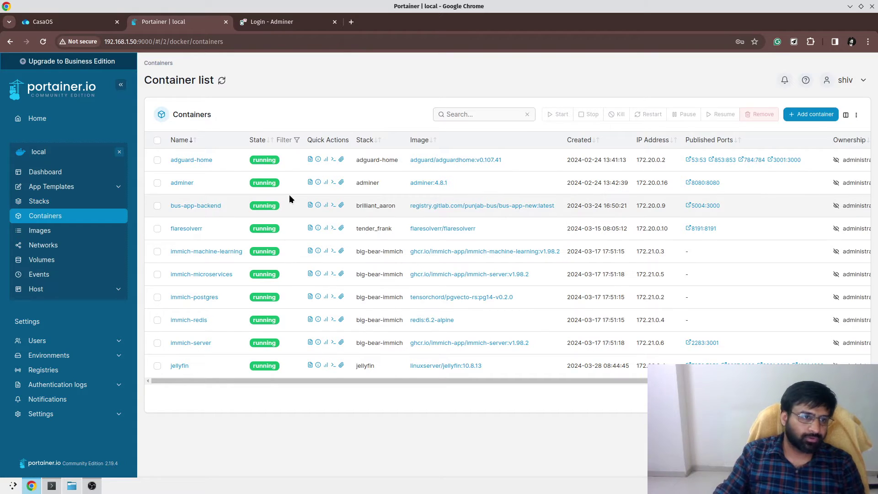
pyautogui.click(40, 231)
pyautogui.scroll(-3, 216, 267)
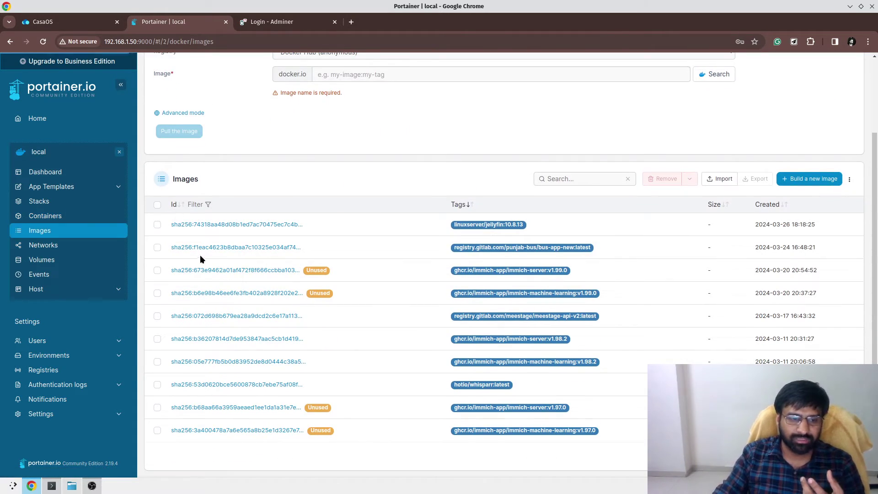
# Delete the unused Immich v1.97.0 and v1.99.0 images, then view the Networks list
pyautogui.click(156, 292)
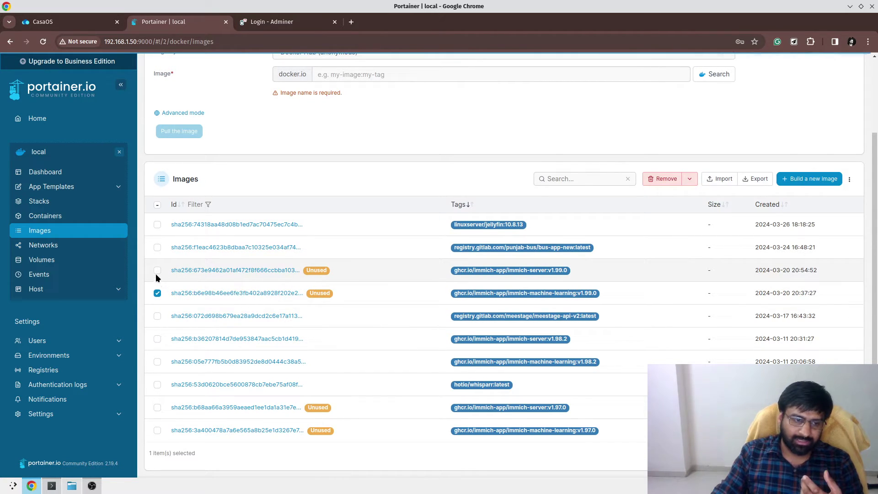
pyautogui.click(156, 270)
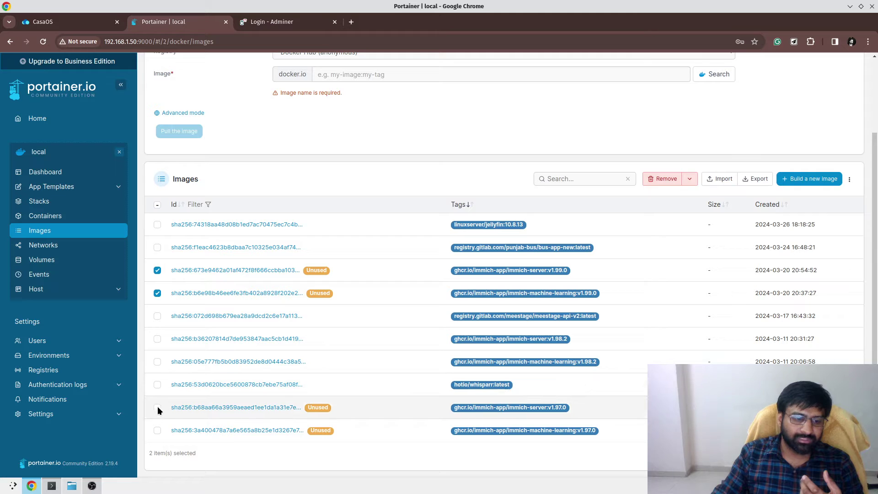
pyautogui.click(157, 430)
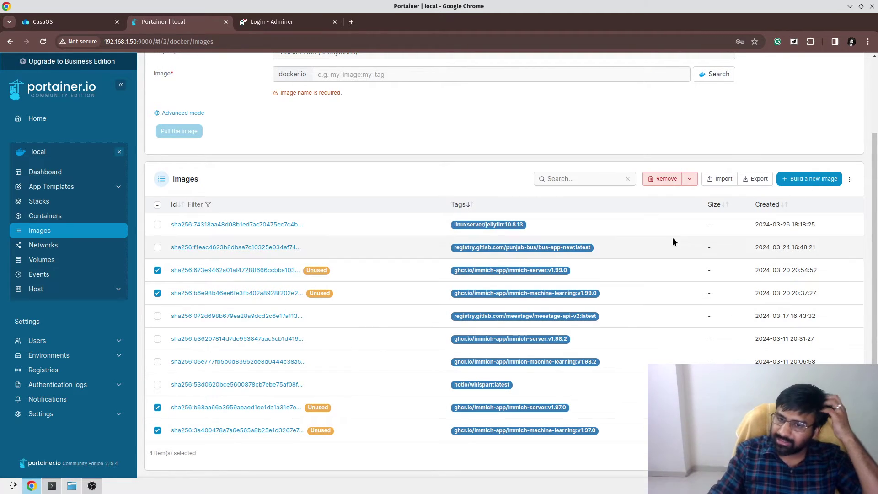
pyautogui.click(654, 180)
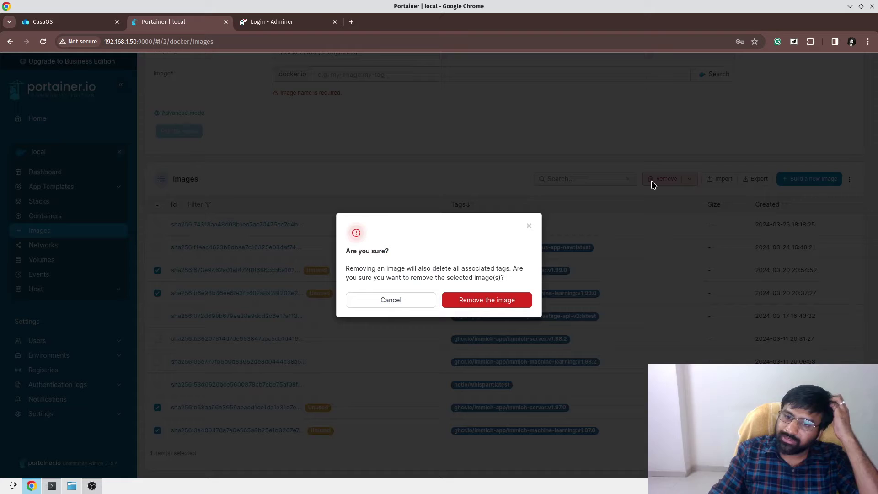
pyautogui.click(523, 296)
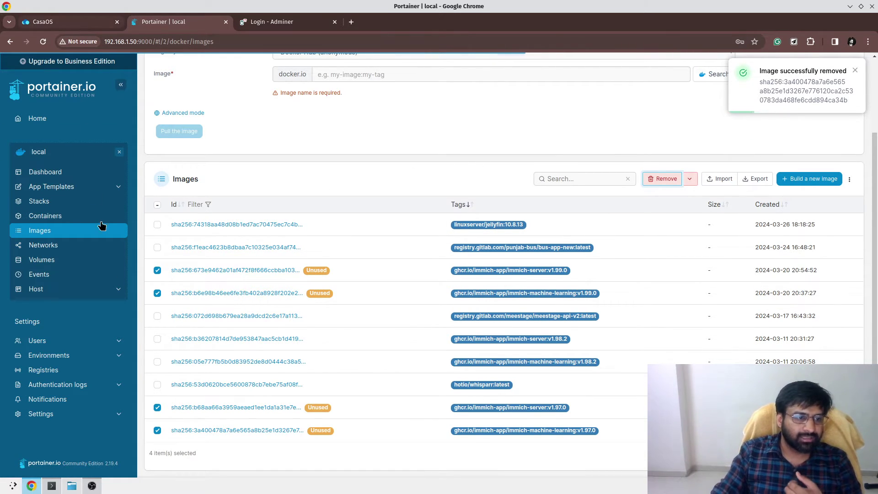
pyautogui.click(102, 249)
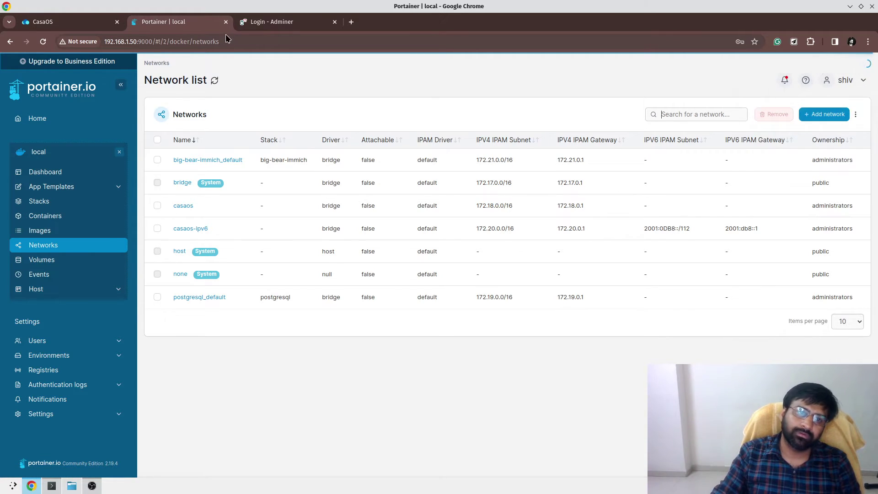
# Close the Portainer tab and scroll down the CasaOS dashboard's app grid
pyautogui.click(226, 21)
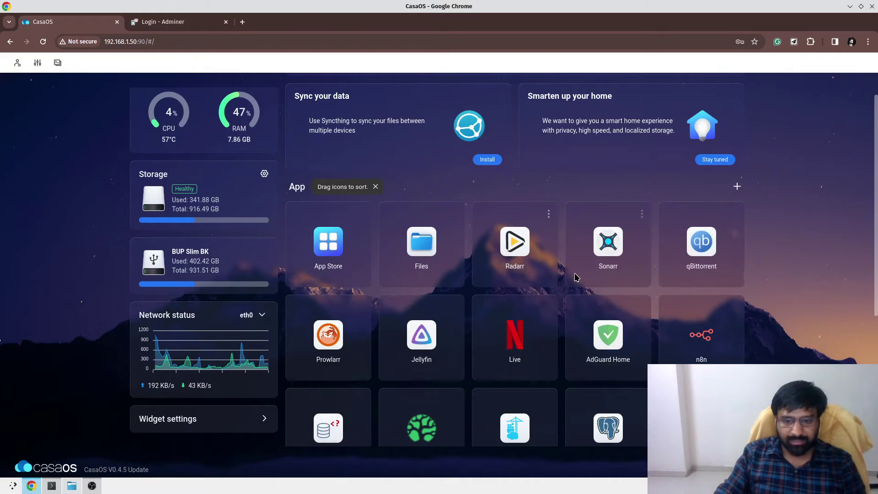
pyautogui.scroll(-3, 576, 277)
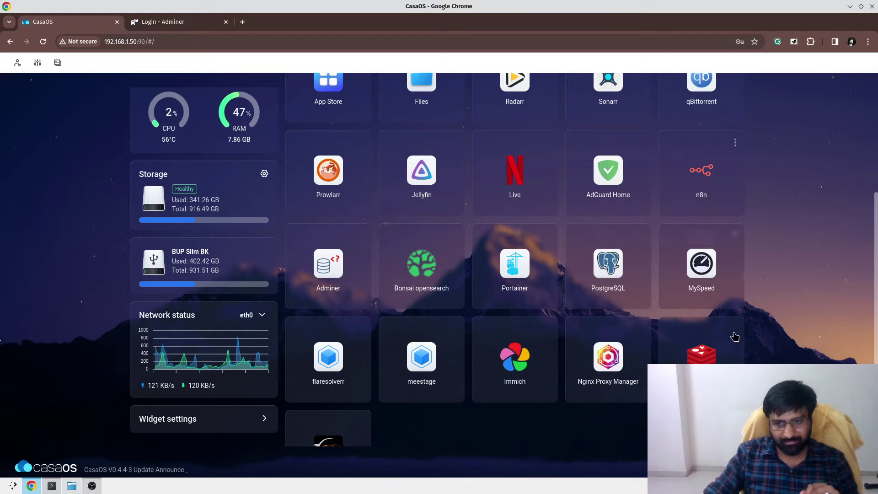
# Open MySpeed, scroll through its hourly speed test results, then close its tab
pyautogui.click(713, 277)
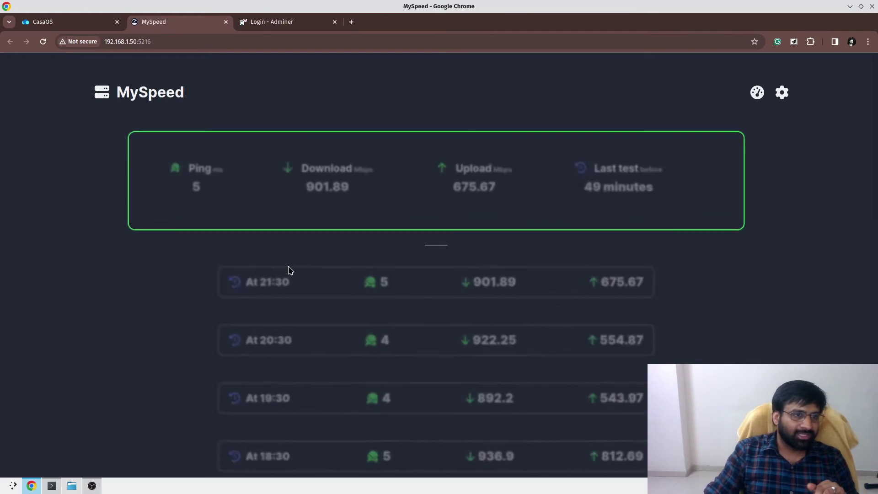
pyautogui.scroll(-10, 447, 349)
pyautogui.scroll(-2, 457, 357)
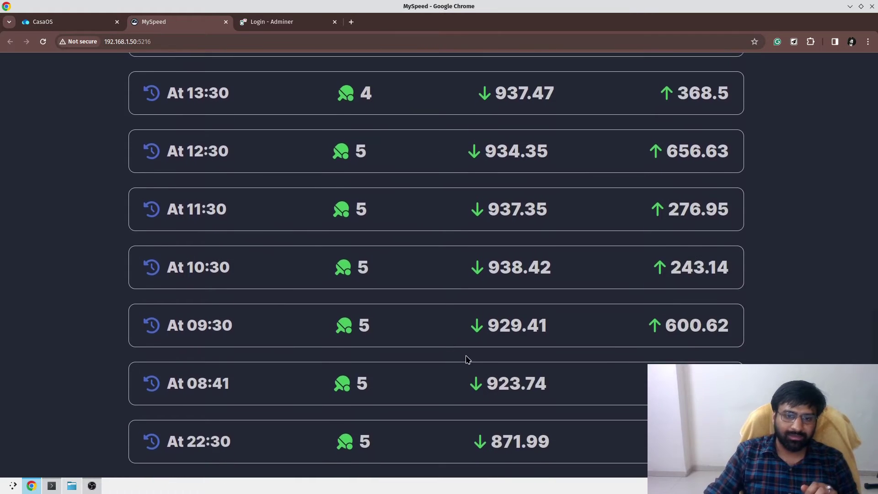
pyautogui.scroll(13, 443, 389)
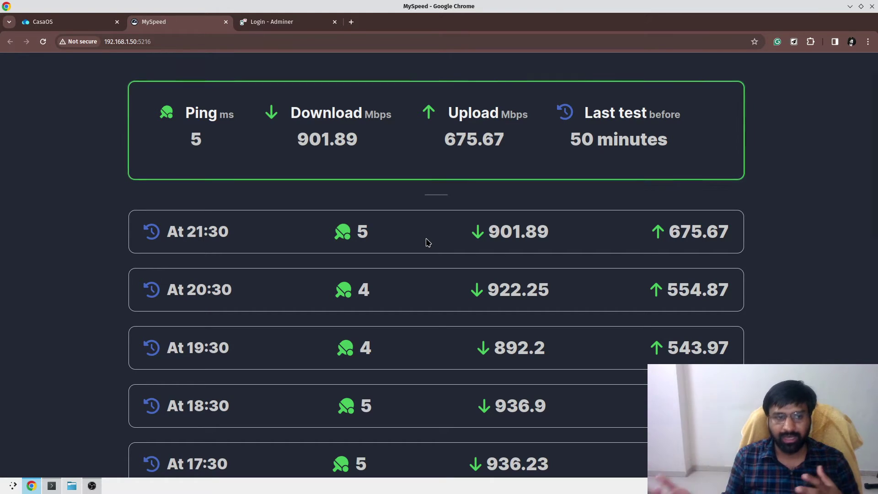
pyautogui.scroll(-5, 378, 248)
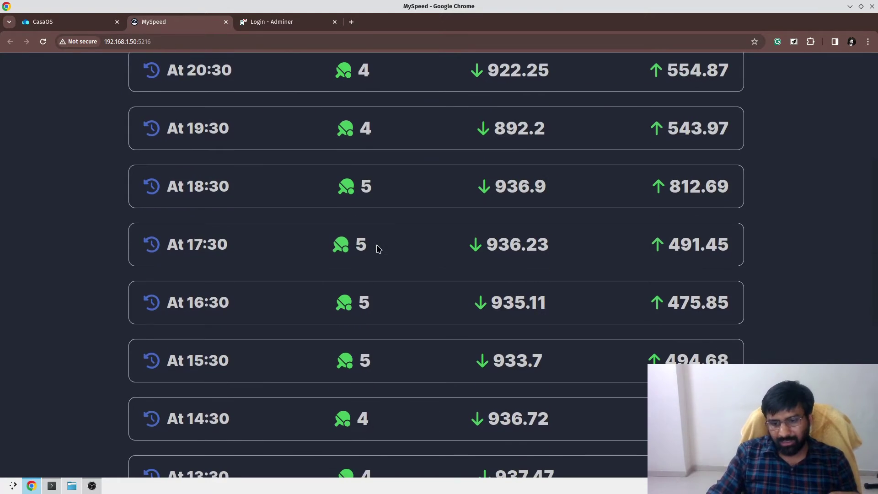
pyautogui.scroll(5, 378, 248)
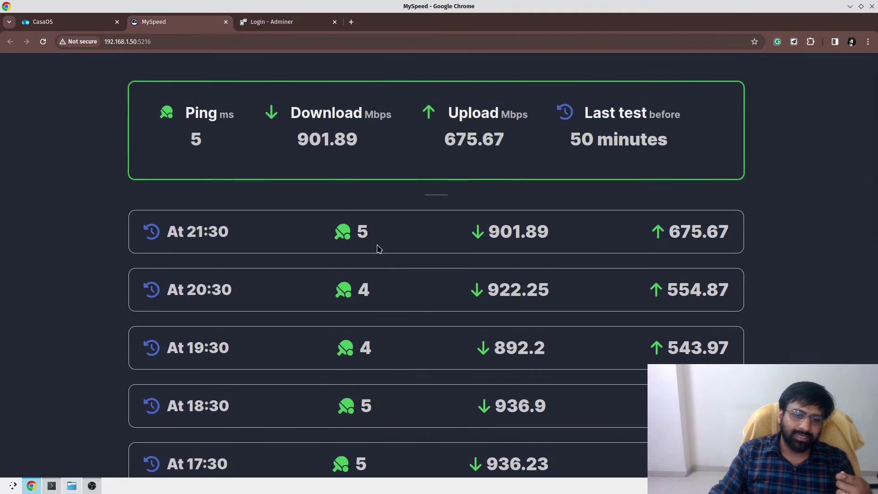
pyautogui.scroll(1, 477, 252)
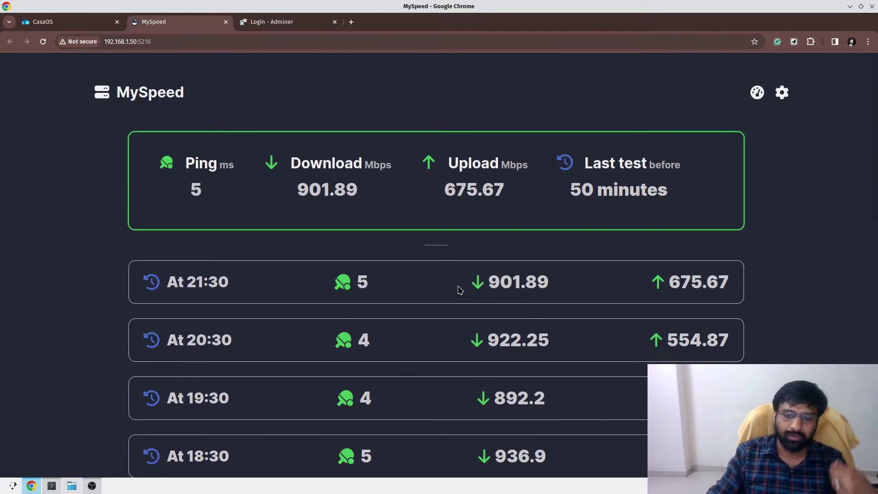
pyautogui.scroll(-12, 506, 294)
pyautogui.scroll(-2, 521, 304)
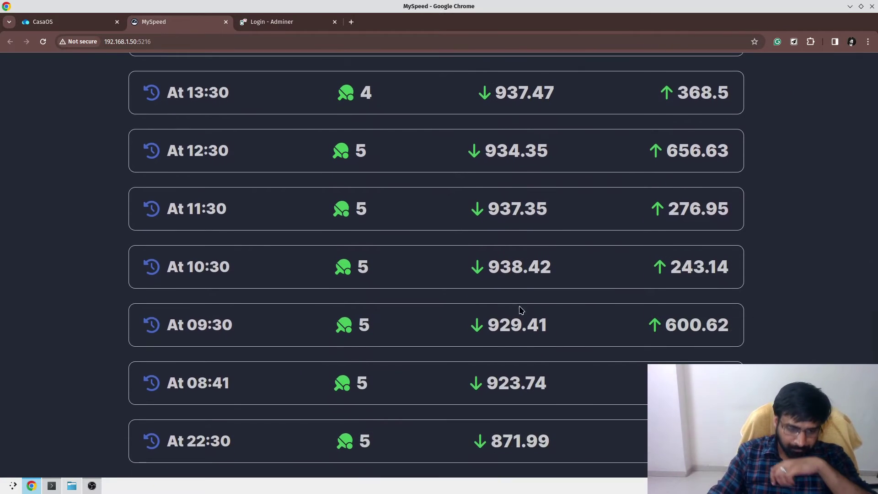
pyautogui.scroll(7, 535, 337)
pyautogui.scroll(-7, 536, 348)
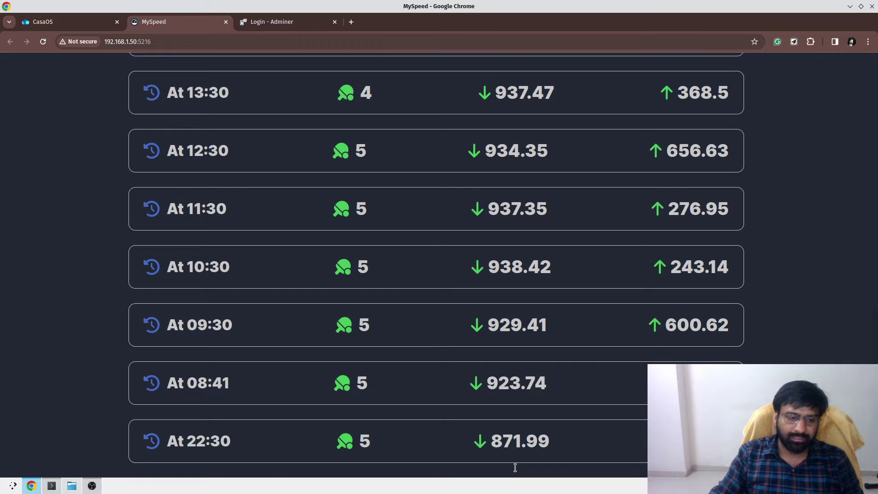
pyautogui.scroll(14, 521, 450)
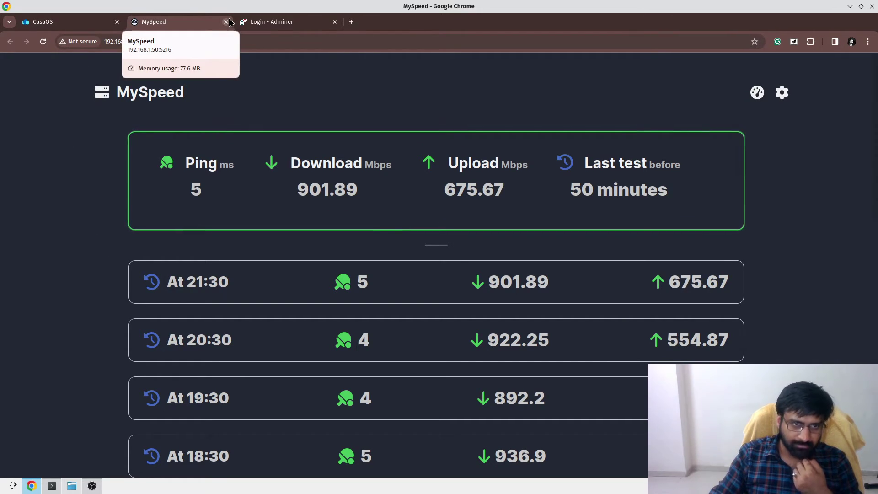
pyautogui.click(227, 22)
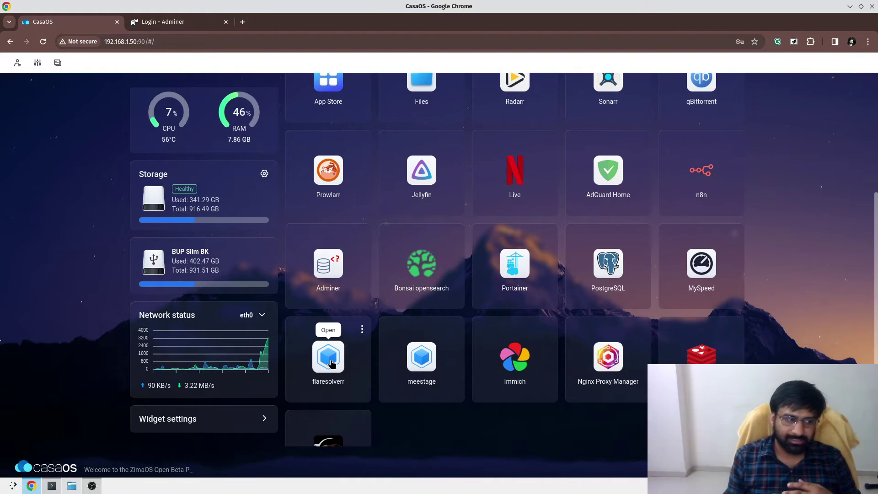
pyautogui.hotkey('alt', 'Tab')
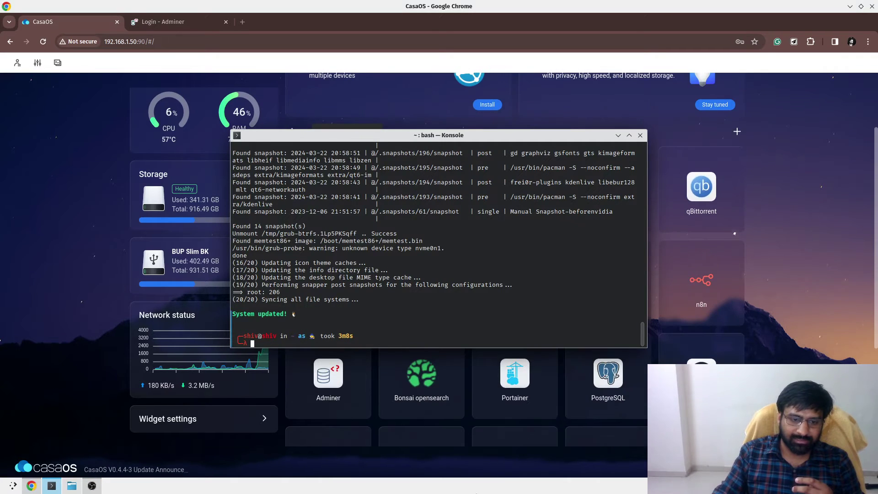
pyautogui.hotkey('alt', 'Tab')
pyautogui.scroll(-3, 430, 380)
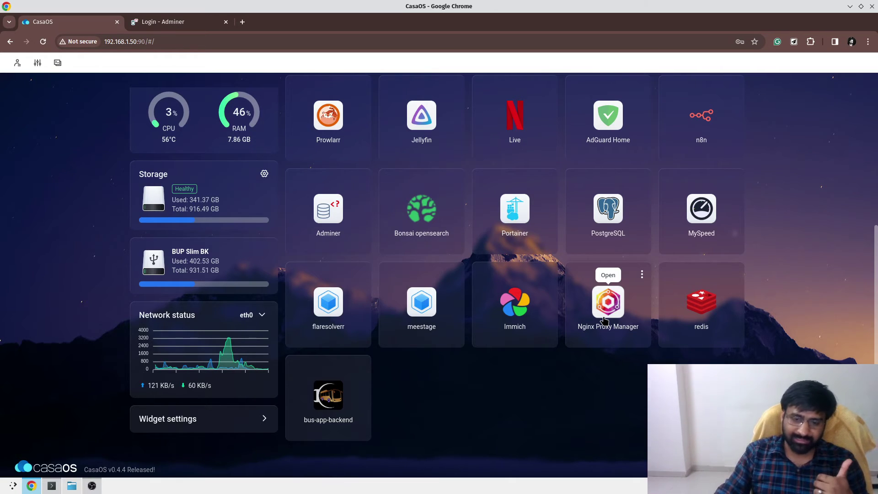
# Launch Nginx Proxy Manager and sign in with the saved e-mail and the account password
pyautogui.click(605, 320)
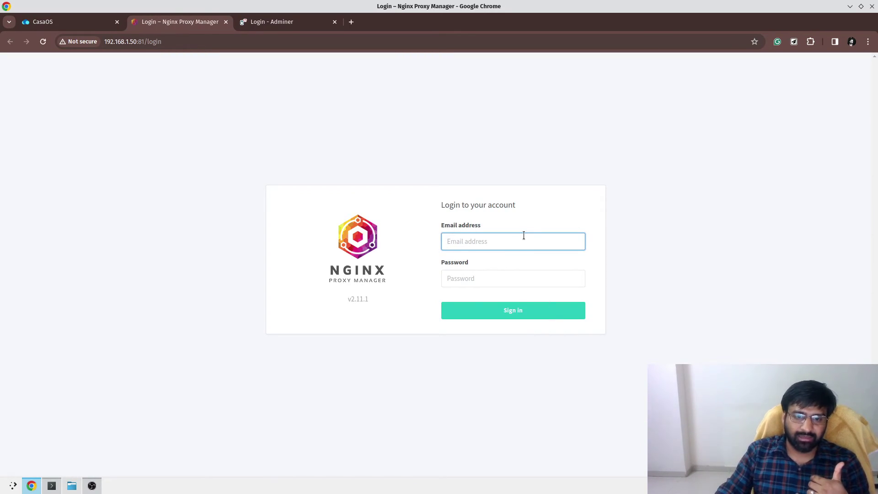
pyautogui.click(524, 236)
pyautogui.click(536, 269)
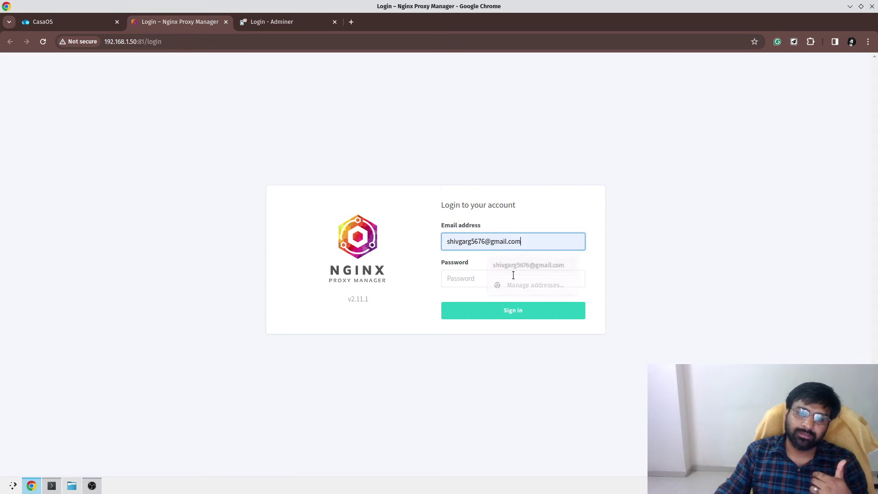
pyautogui.click(513, 276)
pyautogui.write('•••••••••')
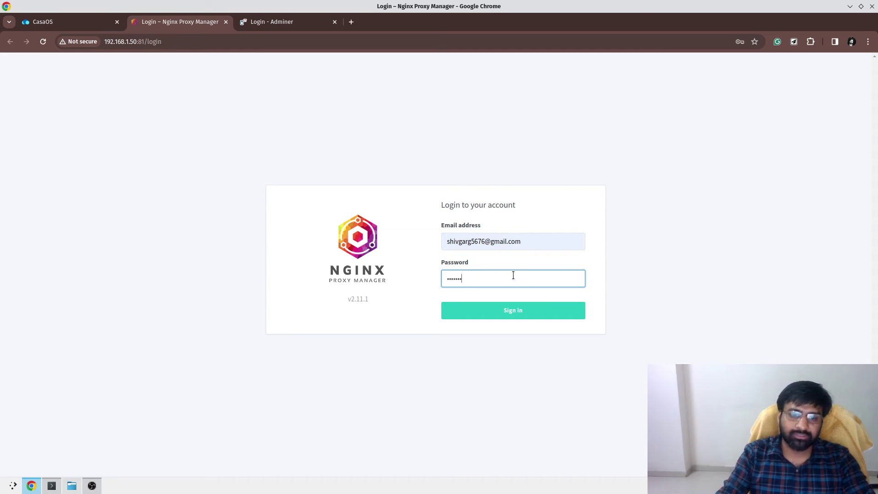
pyautogui.press('Return')
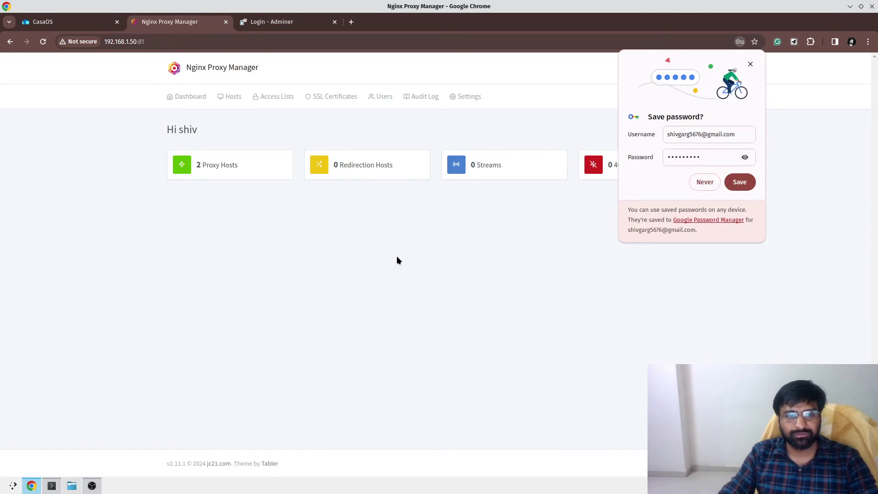
# Check the SSL Certificates and Access Lists pages, decline saving the password, and close the tab
pyautogui.click(339, 103)
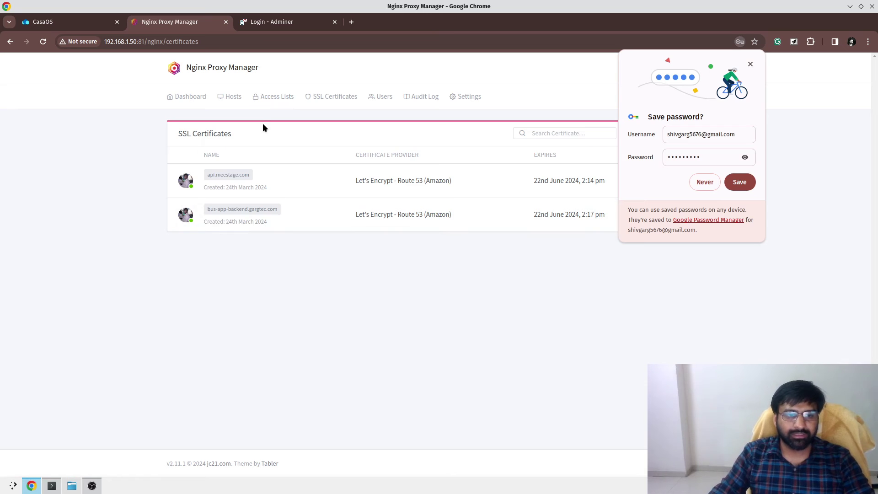
pyautogui.click(265, 97)
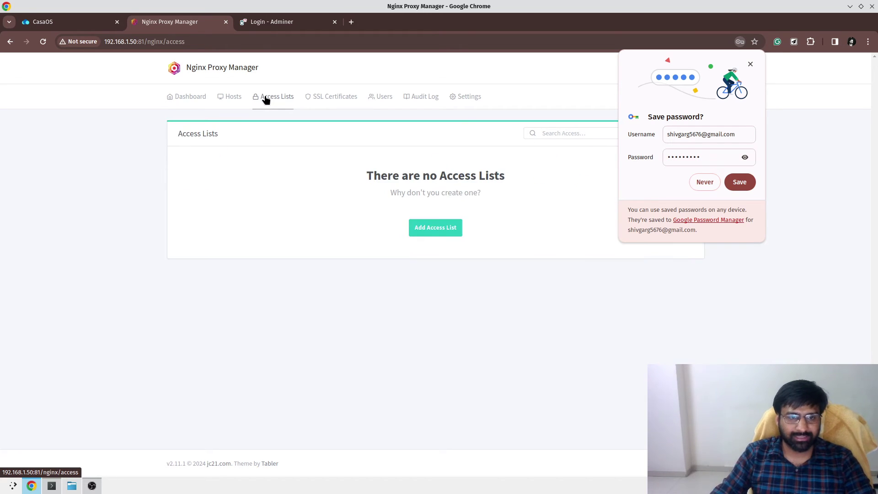
pyautogui.click(199, 105)
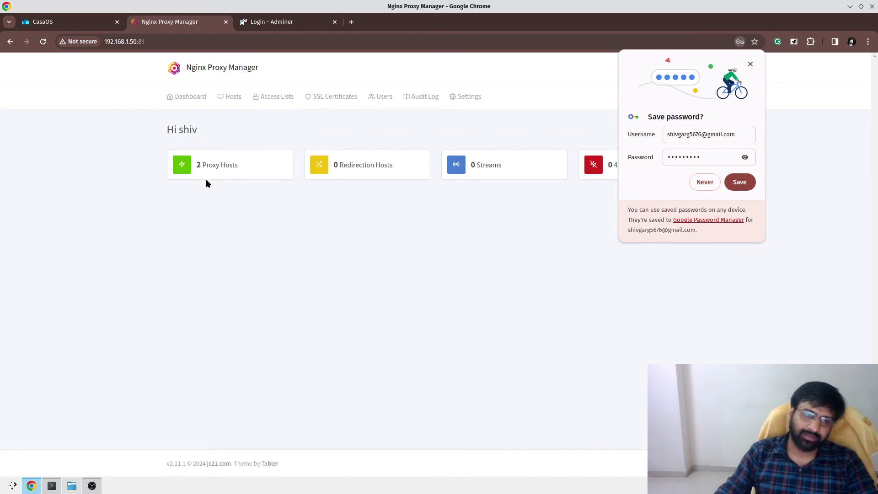
pyautogui.click(700, 187)
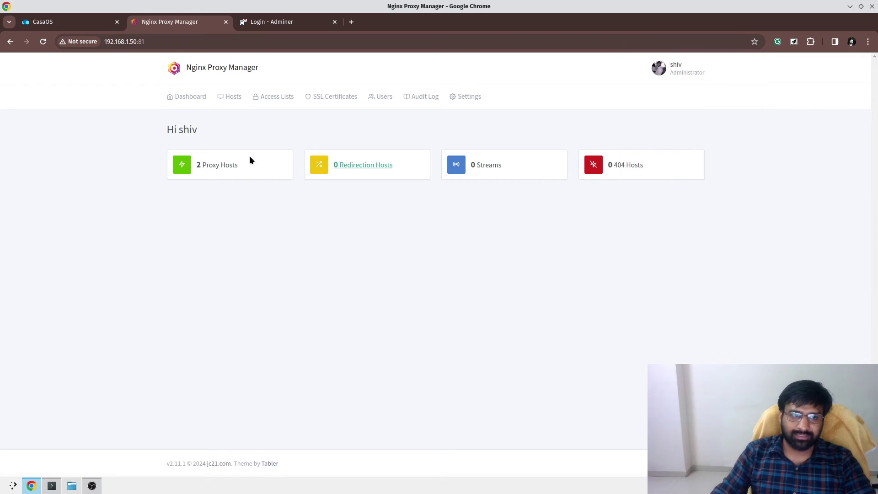
pyautogui.click(226, 22)
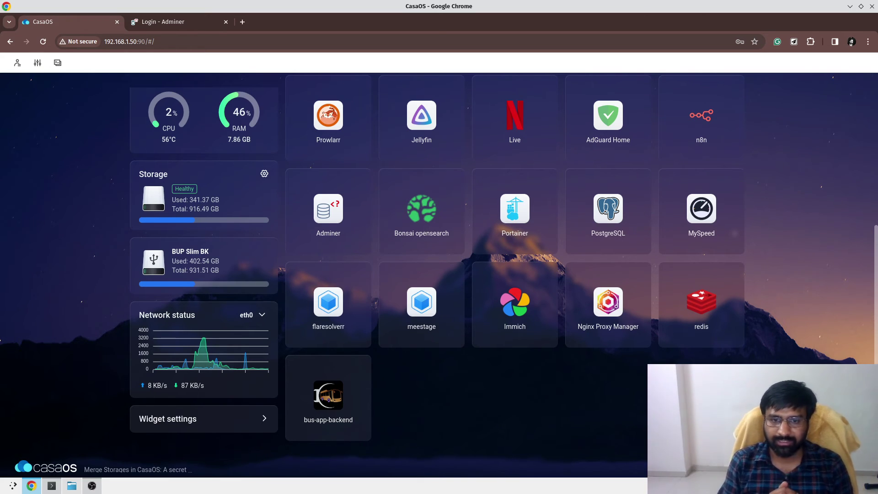
pyautogui.scroll(4, 512, 259)
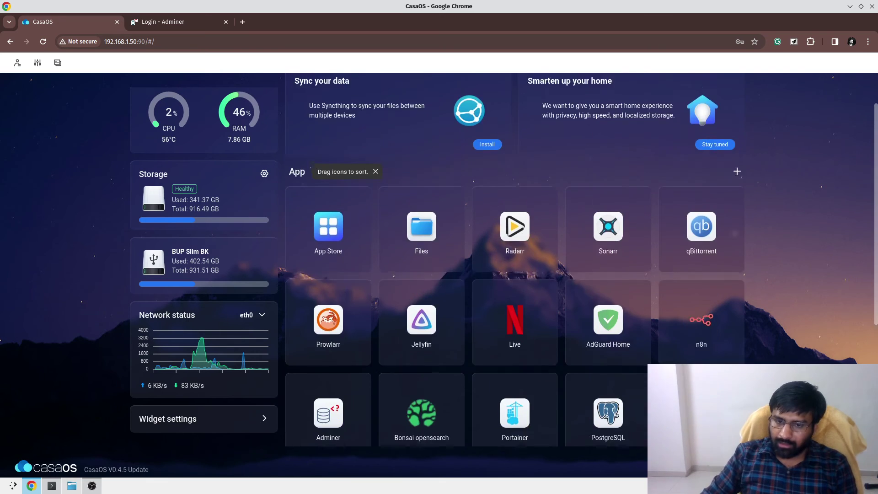
pyautogui.scroll(-2, 513, 259)
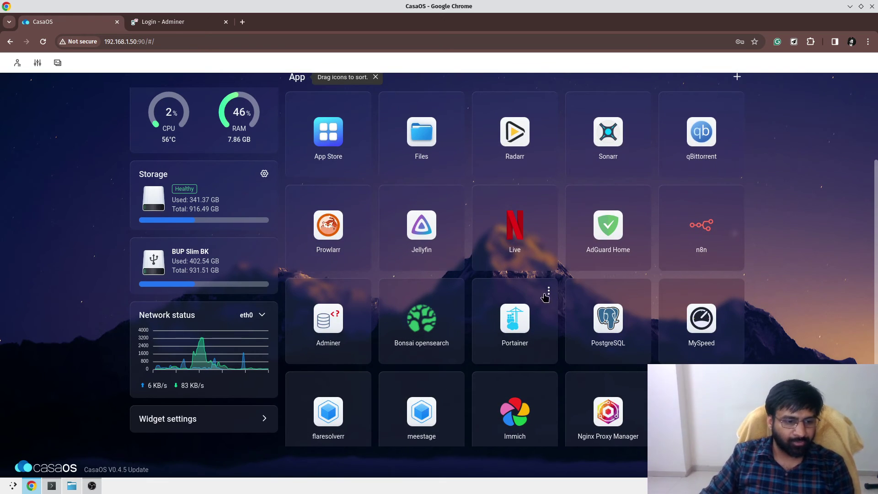
pyautogui.scroll(-2, 545, 294)
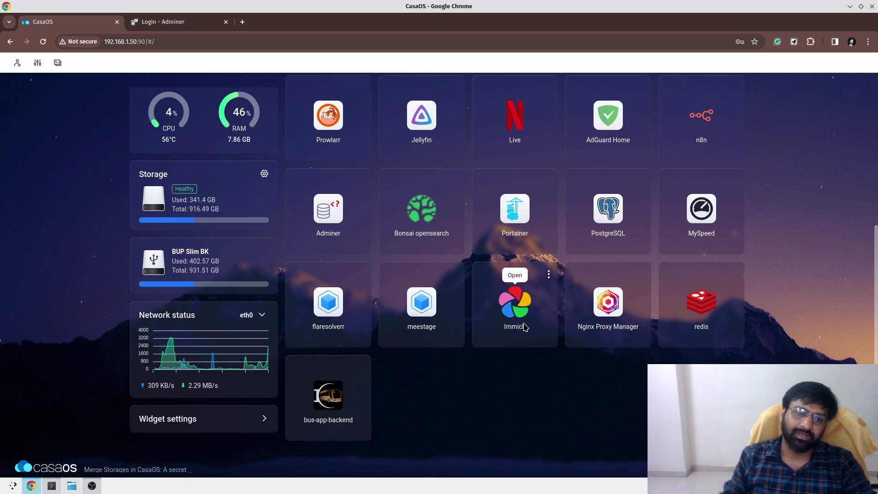
pyautogui.scroll(5, 519, 324)
pyautogui.scroll(-5, 519, 324)
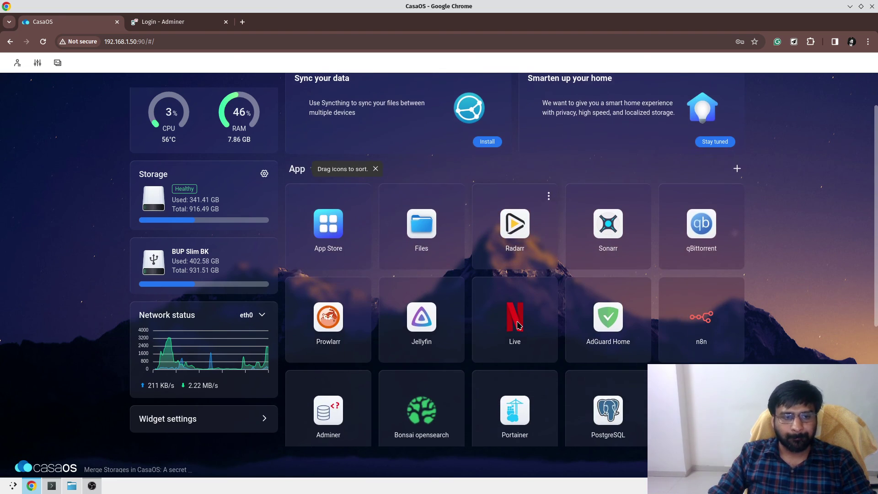
pyautogui.scroll(-1, 519, 325)
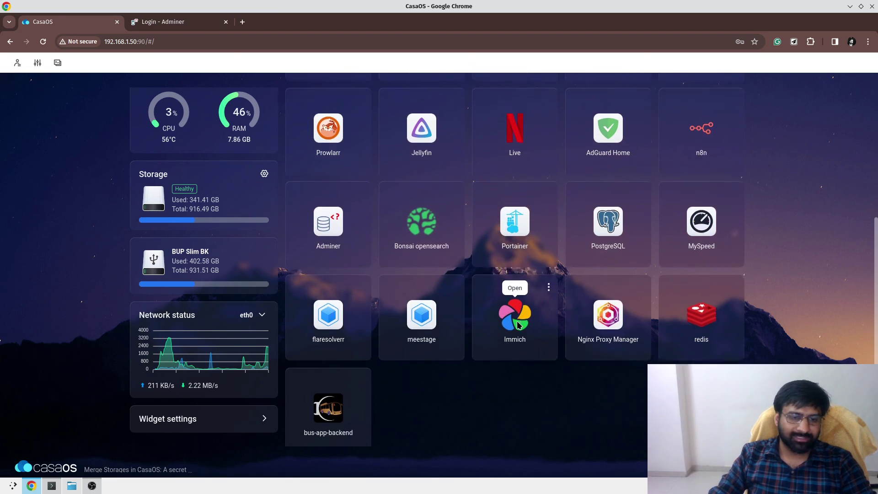